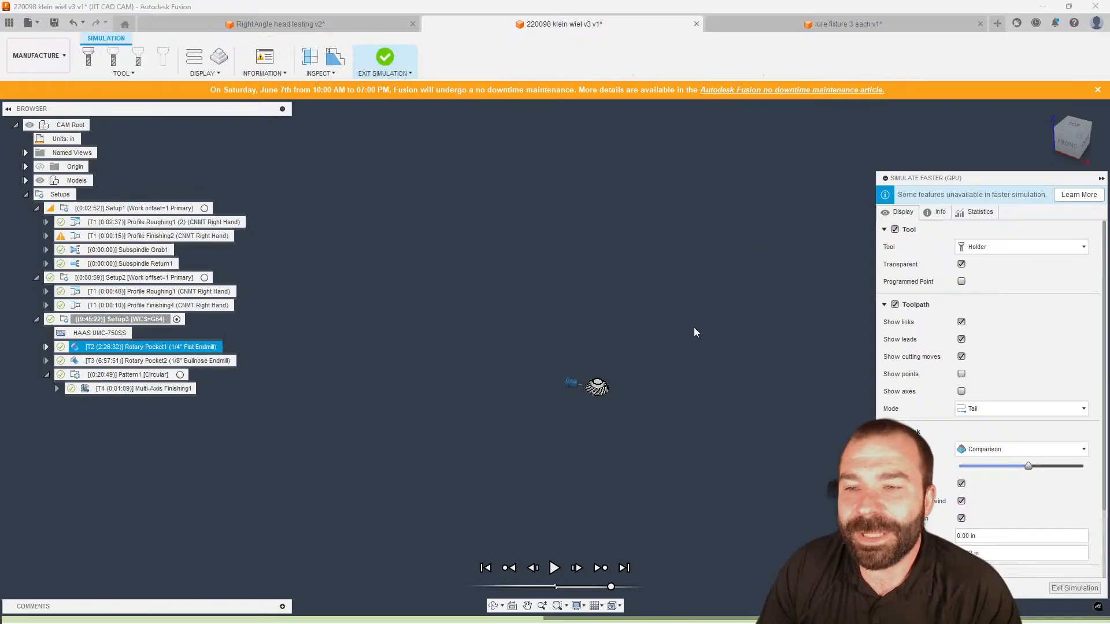
Step: Review the tool, toolpath and stock display settings of the GPU simulation for Rotary Pocket1 and exit the simulation
scroll(935, 412, "down", 3)
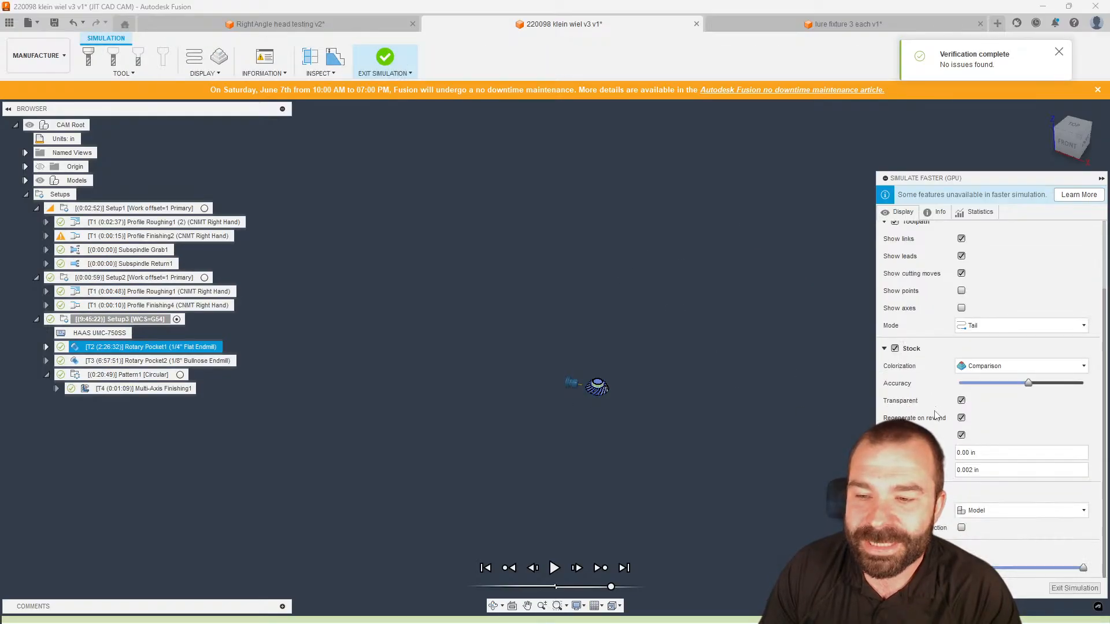
scroll(637, 402, "up", 5)
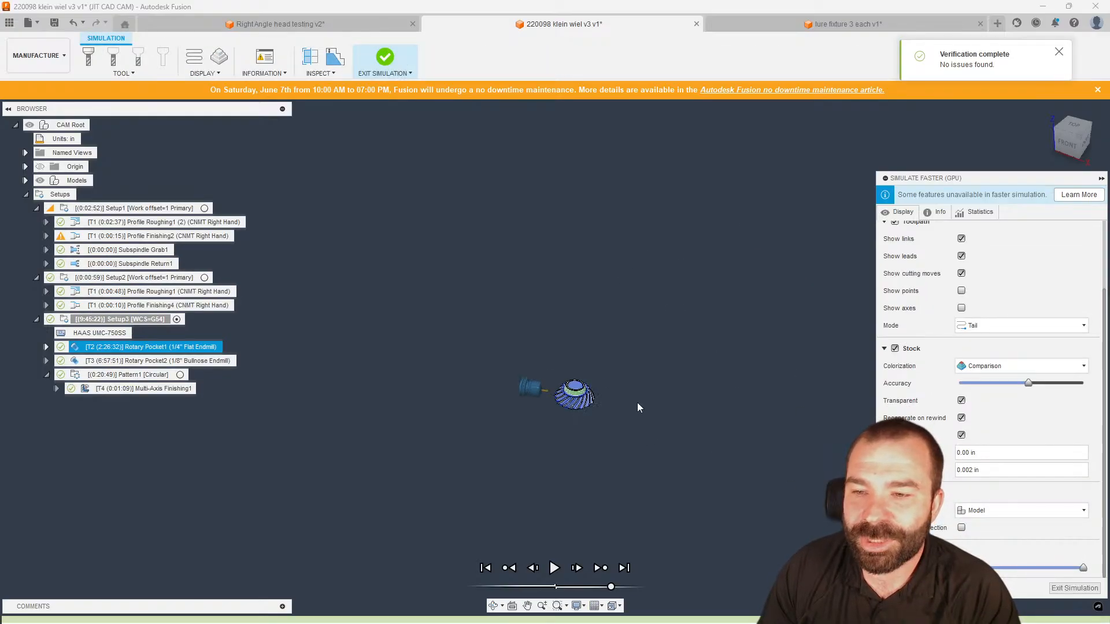
scroll(971, 479, "up", 3)
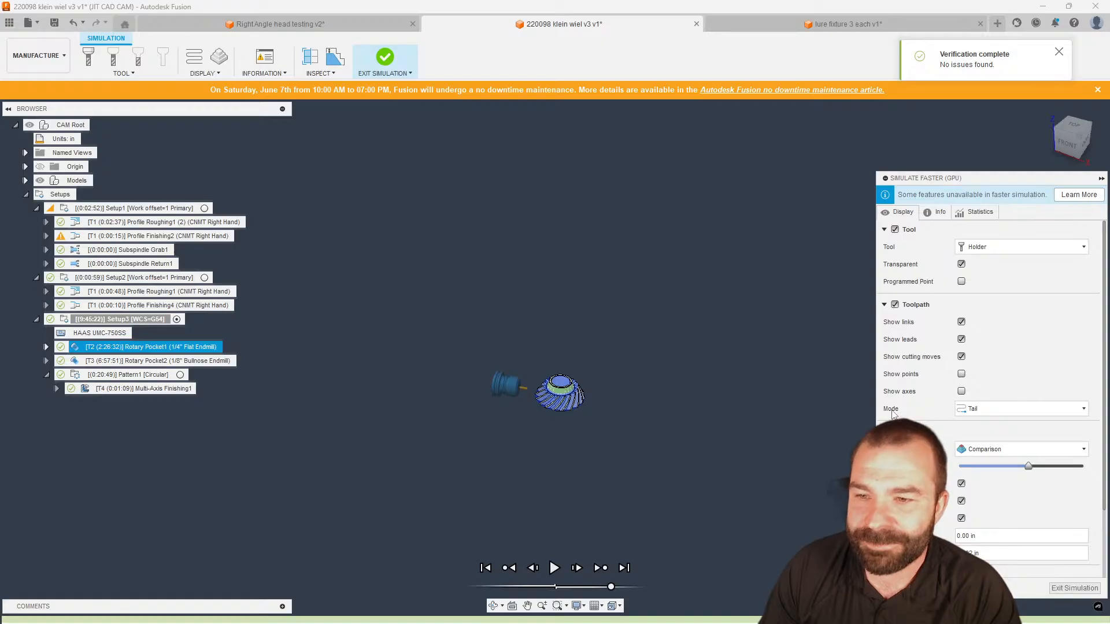
scroll(977, 474, "down", 3)
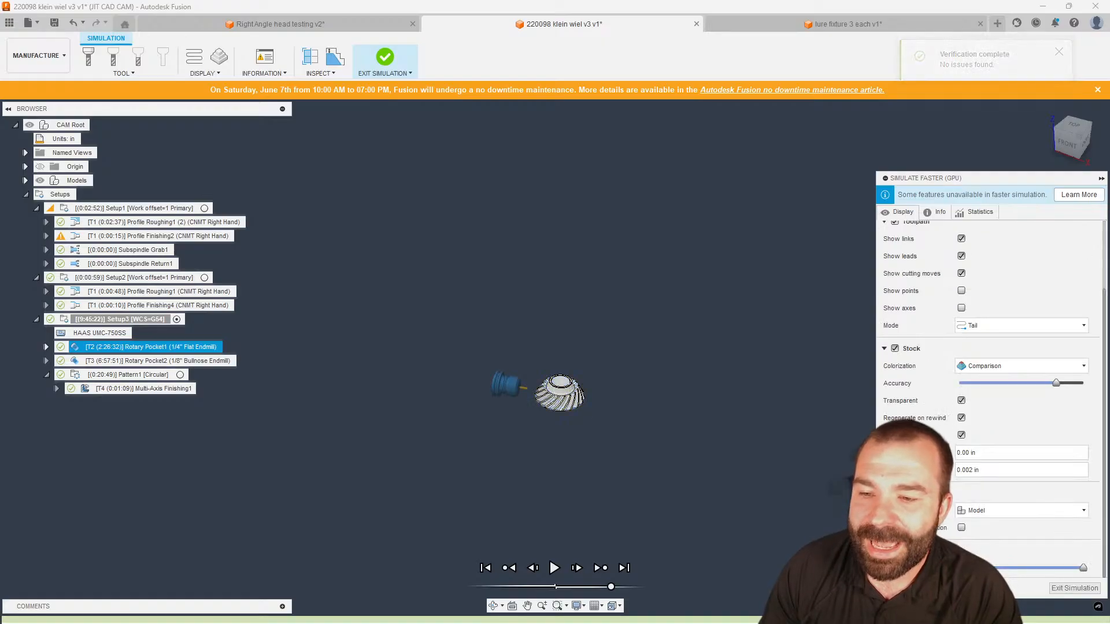
left_click(1061, 590)
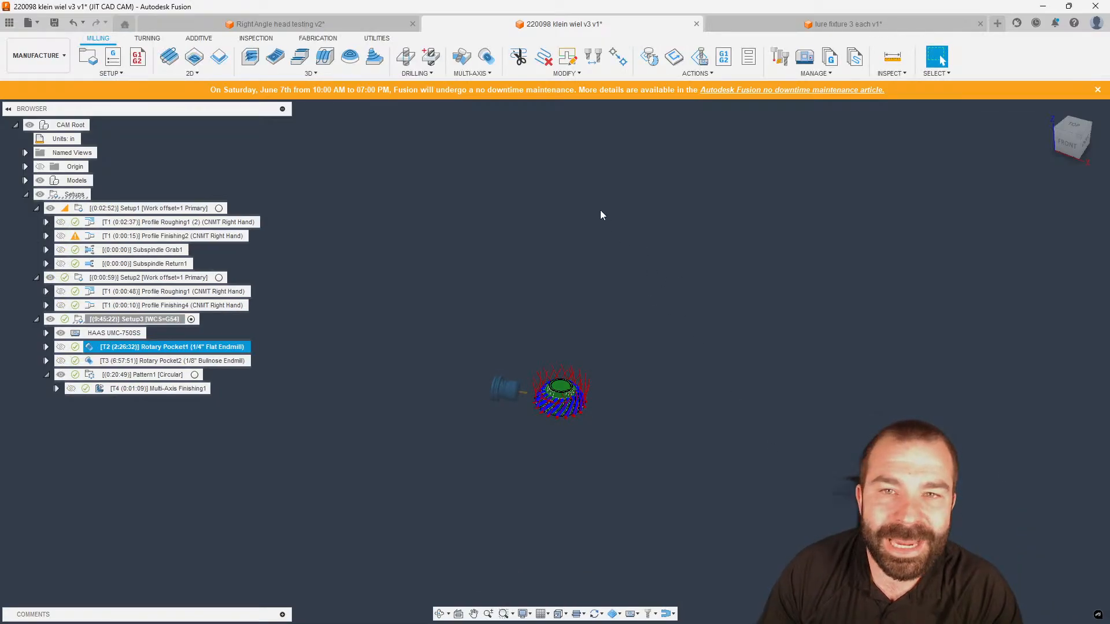
Step: Try to simulate Rotary Pocket1 with the machine and decline simulating without one
left_click(699, 58)
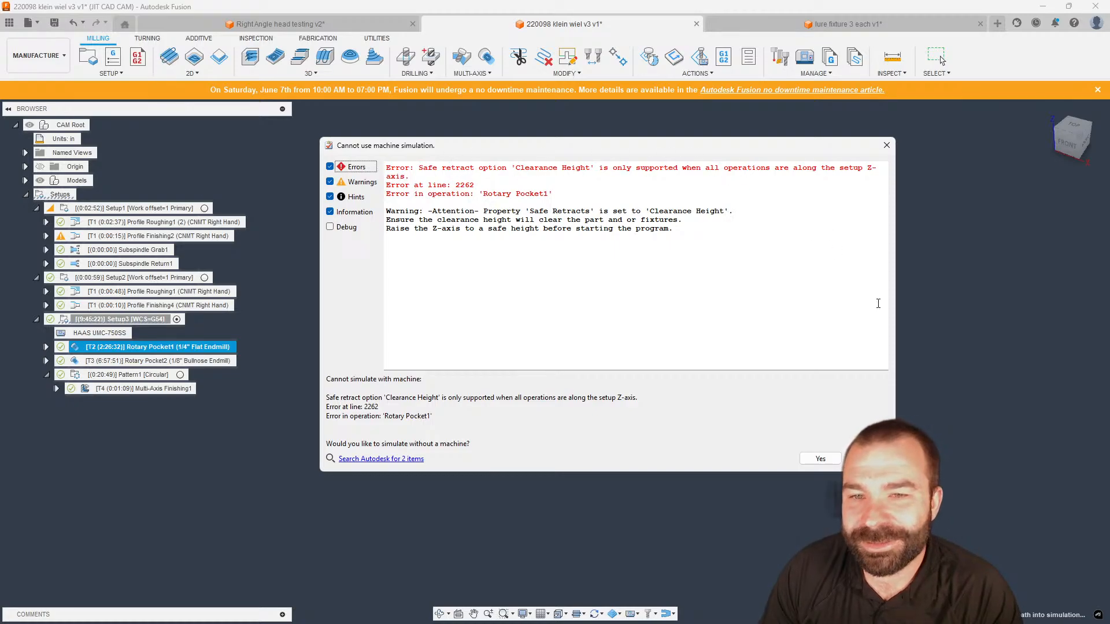
left_click(867, 458)
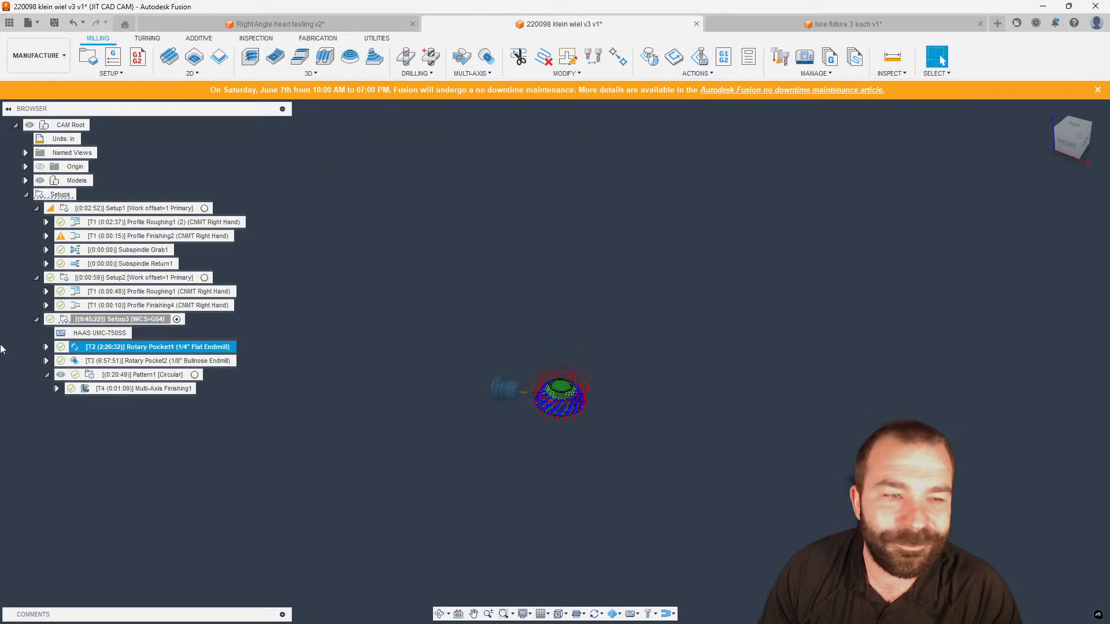
Step: Post process Setup3 with Safe Retracts set to G53 and close the posted NC file
right_click(100, 320)
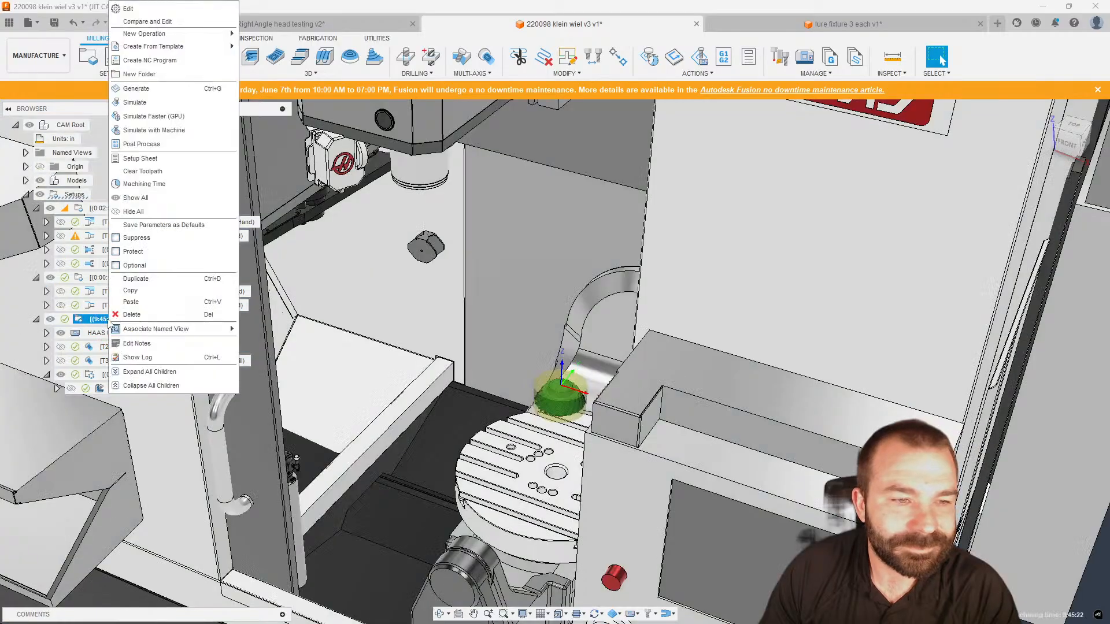
left_click(141, 144)
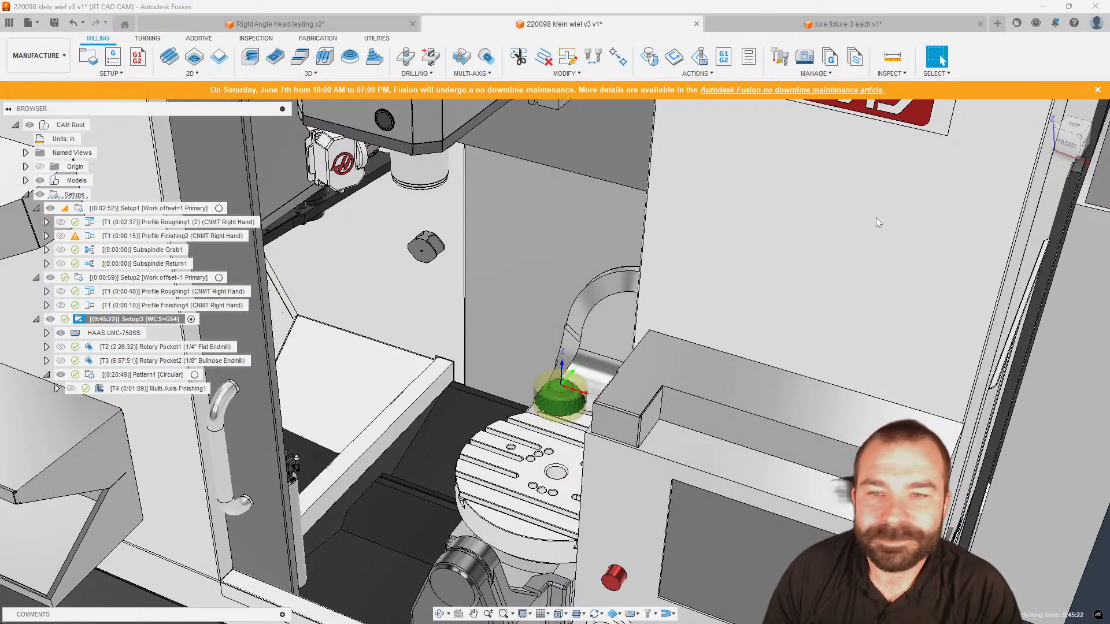
left_click(669, 399)
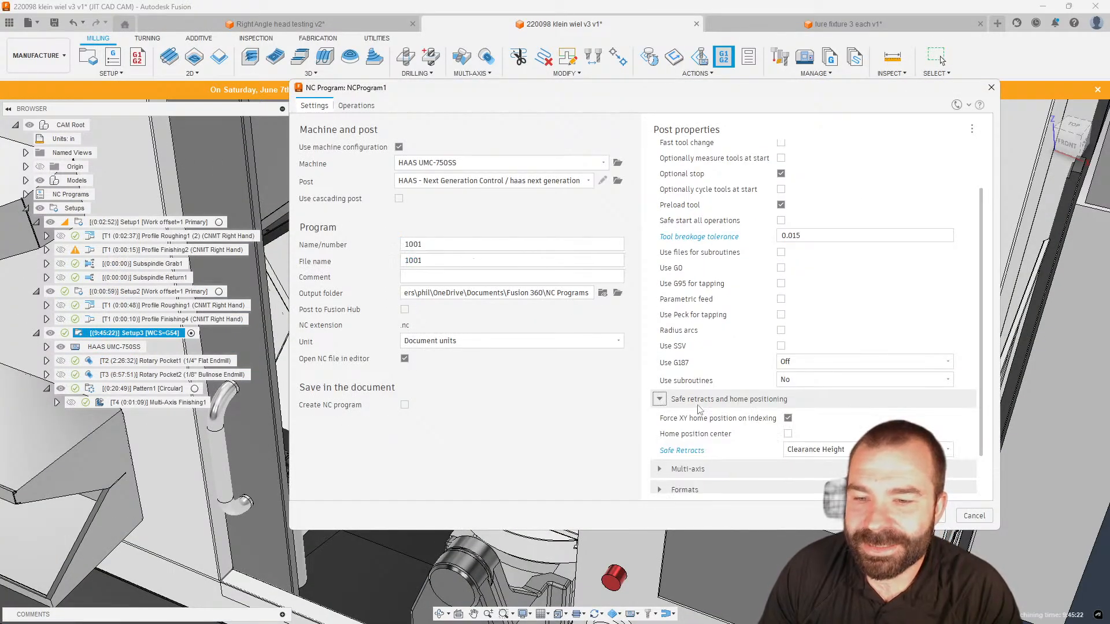
scroll(815, 421, "down", 2)
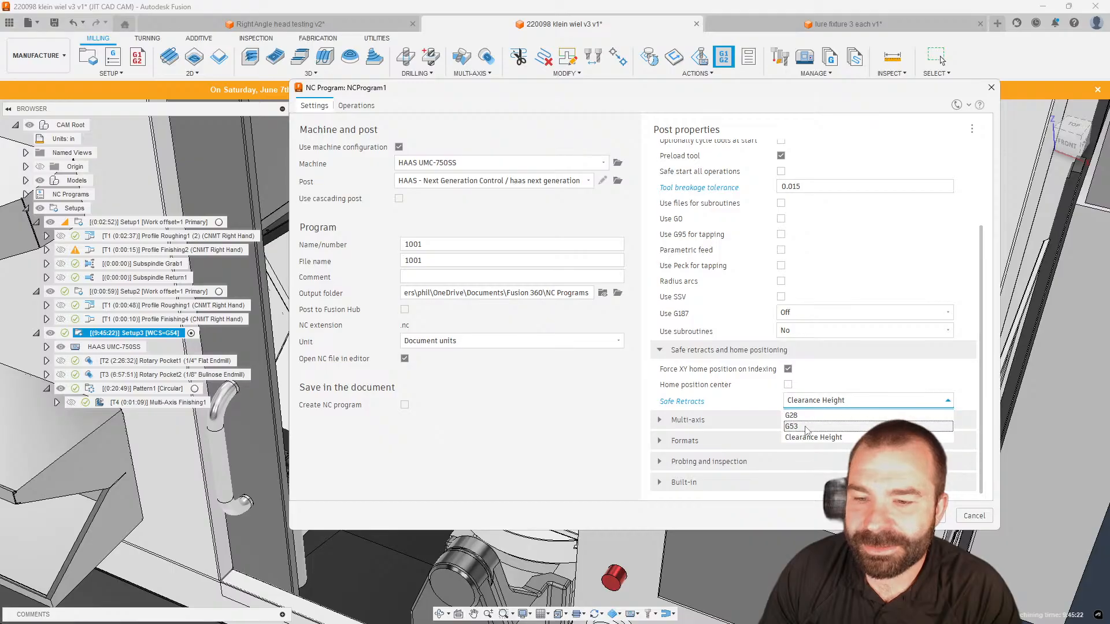
left_click(807, 427)
left_click(927, 516)
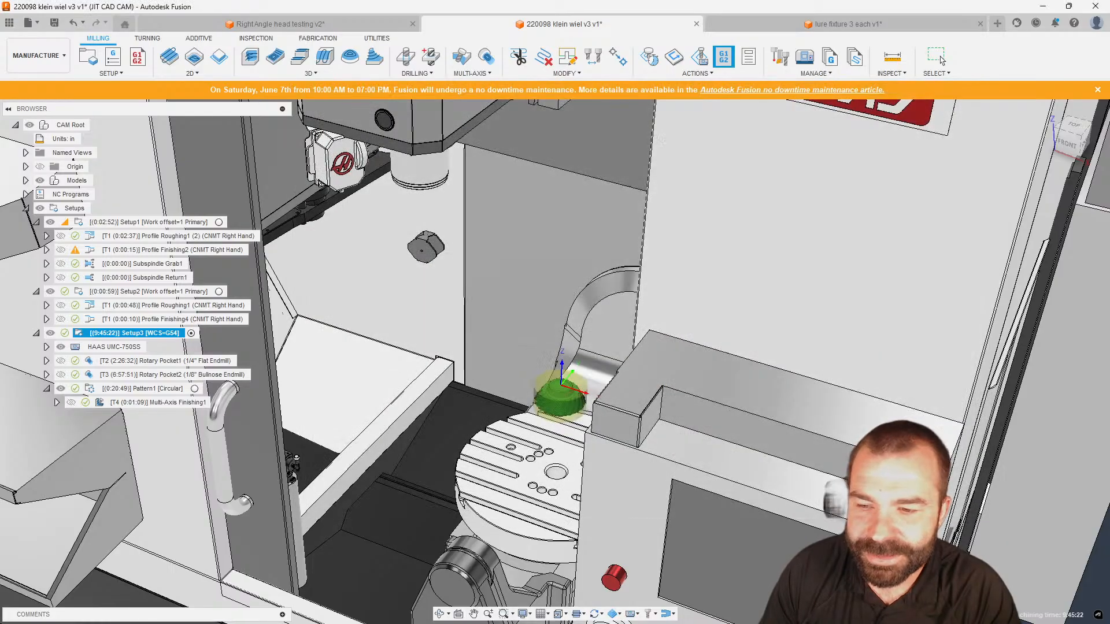
left_click(596, 330)
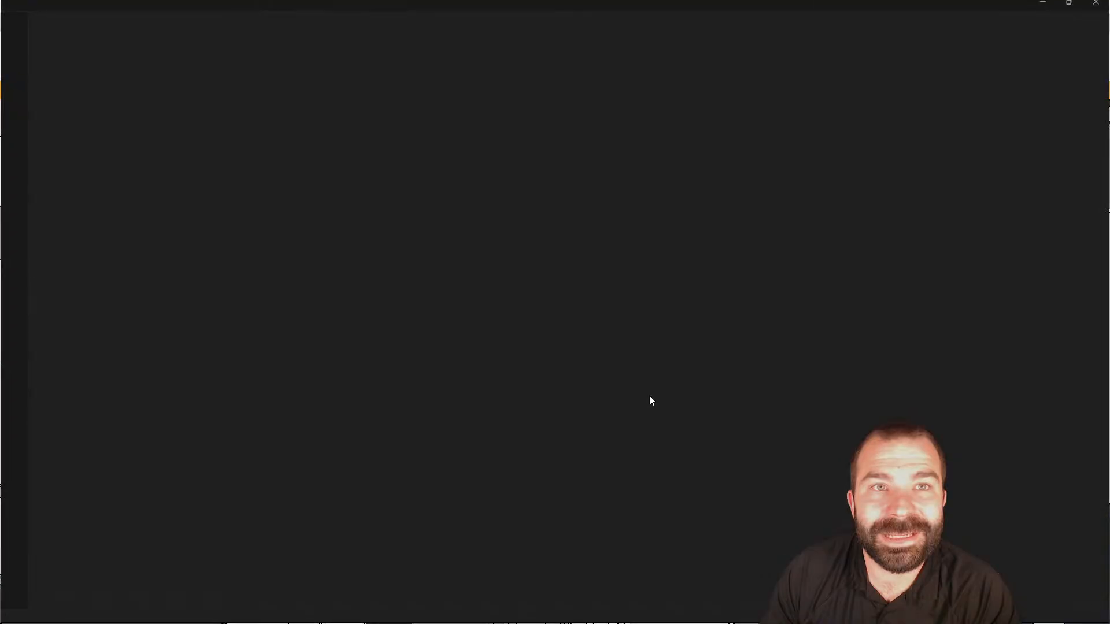
left_click(1097, 12)
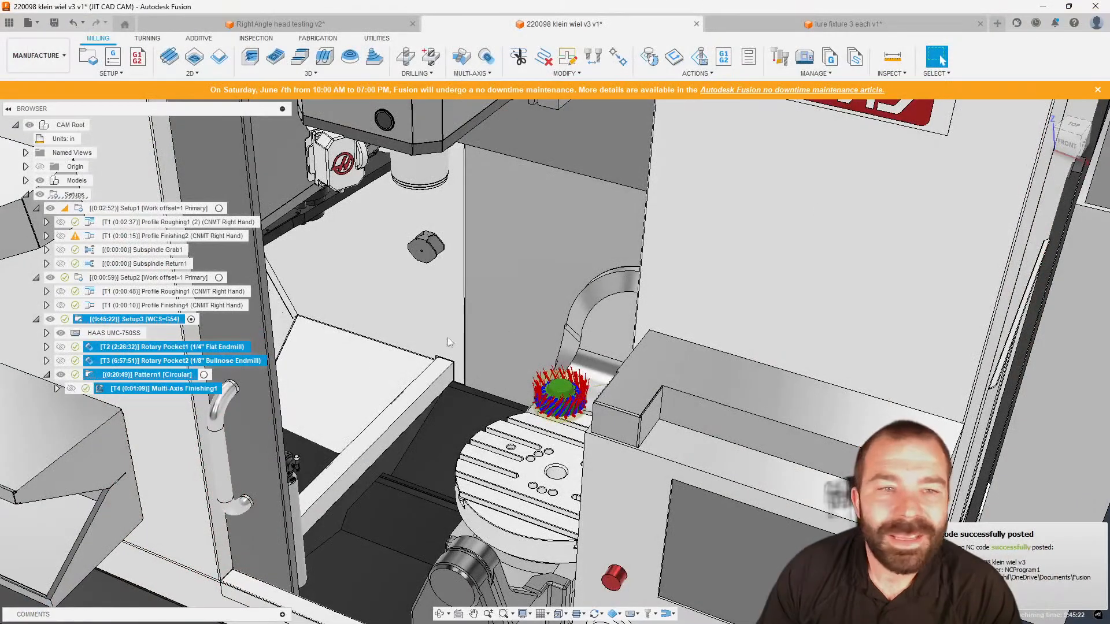
Step: Start the machine simulation of the Rotary Pocket1 operation in Setup3
left_click(392, 374)
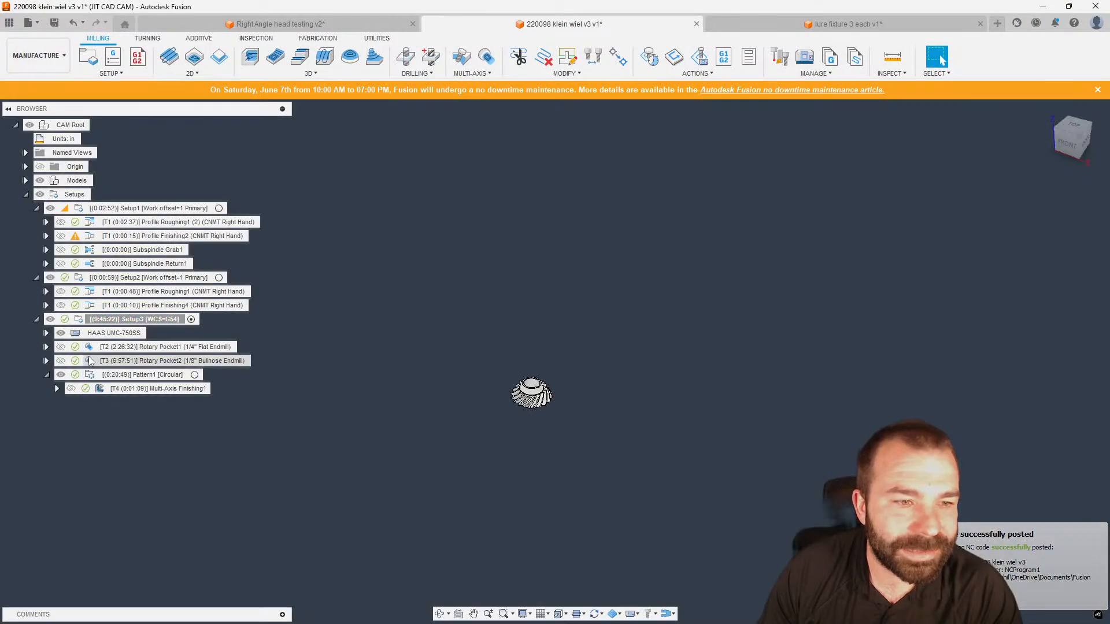
left_click(127, 347)
right_click(127, 347)
left_click(192, 104)
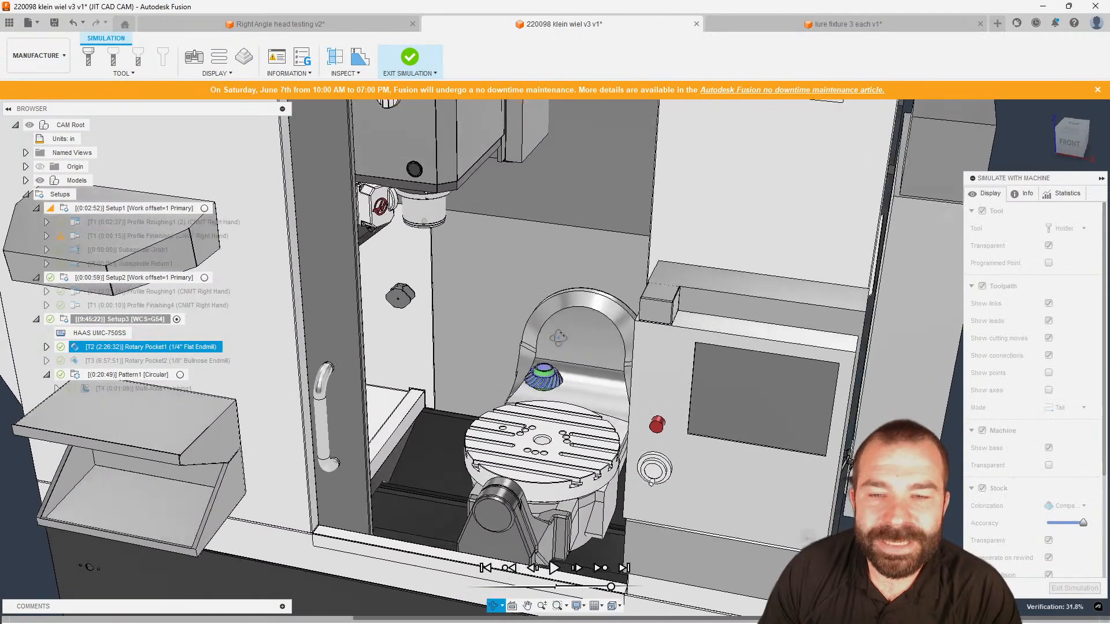
Step: Hide the machine base in the simulation, examine the gear's position relative to the spindle and table, and exit the simulation
scroll(1036, 414, "down", 4)
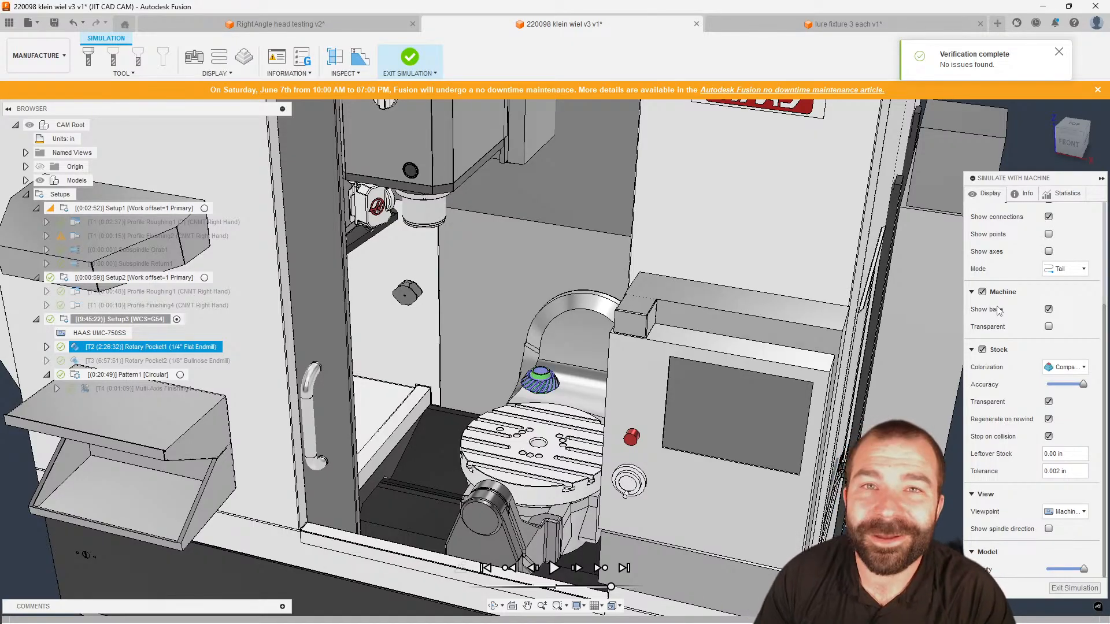
left_click(1048, 310)
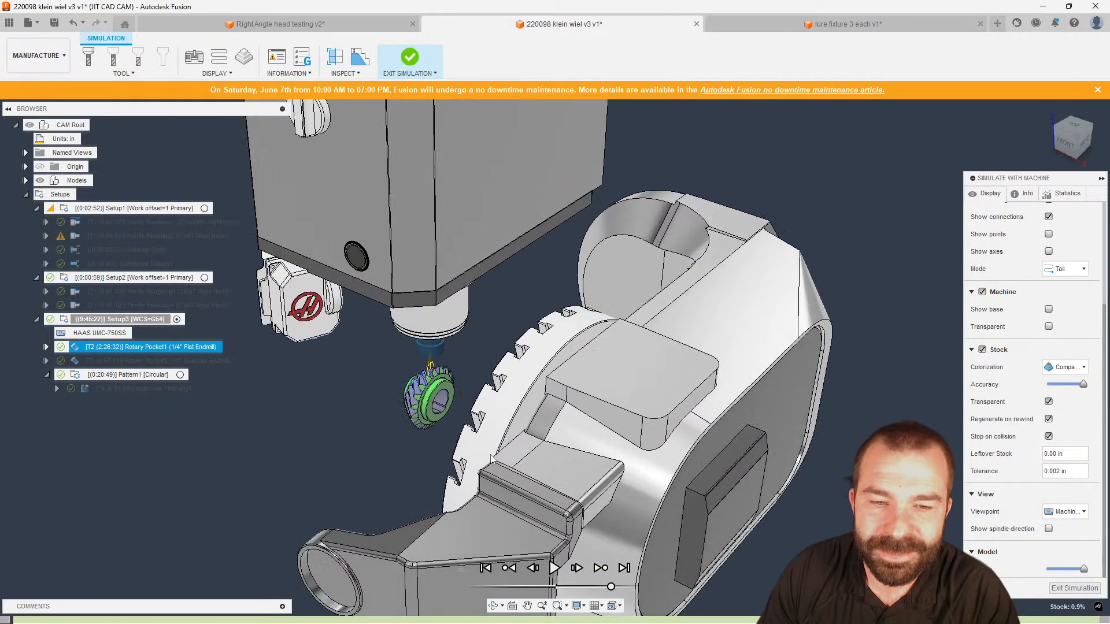
scroll(380, 352, "up", 5)
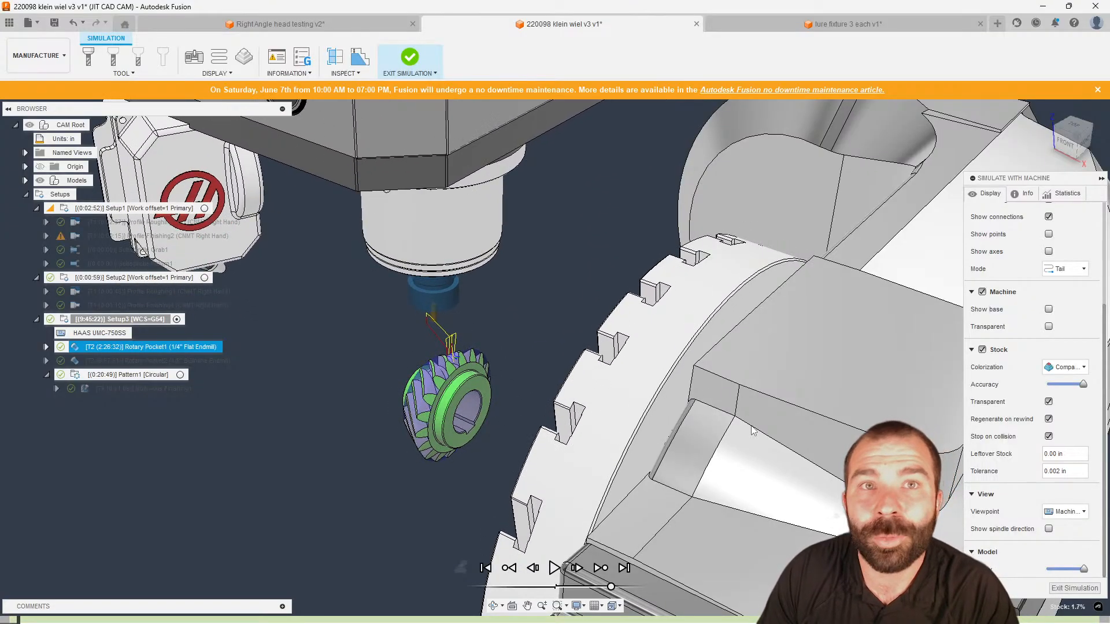
left_click(1074, 588)
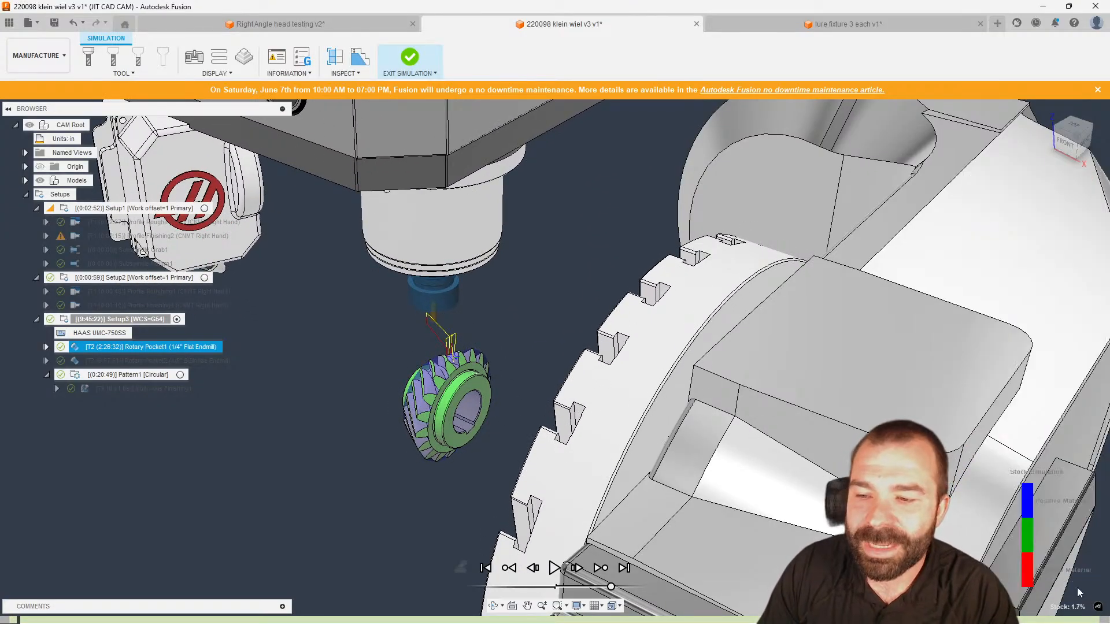
Step: Select Setup3 and examine the complete HAAS UMC-750SS machine model from the outside
left_click(91, 323)
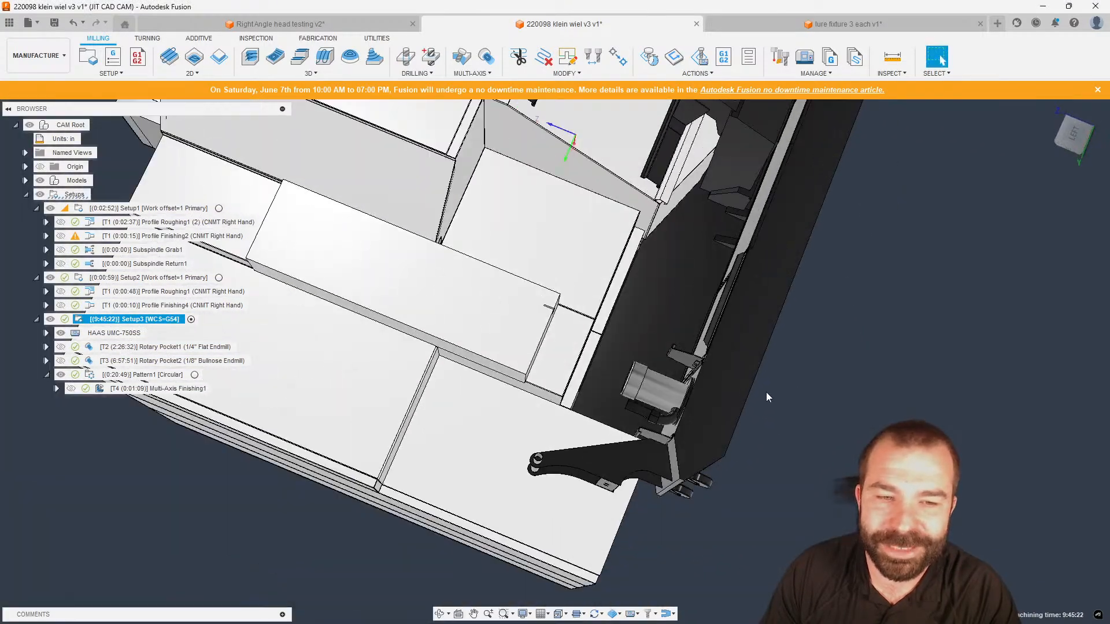
middle_click_drag(766, 398, 813, 351, "shift")
scroll(813, 351, "down", 4)
middle_click_drag(688, 396, 756, 410, "shift")
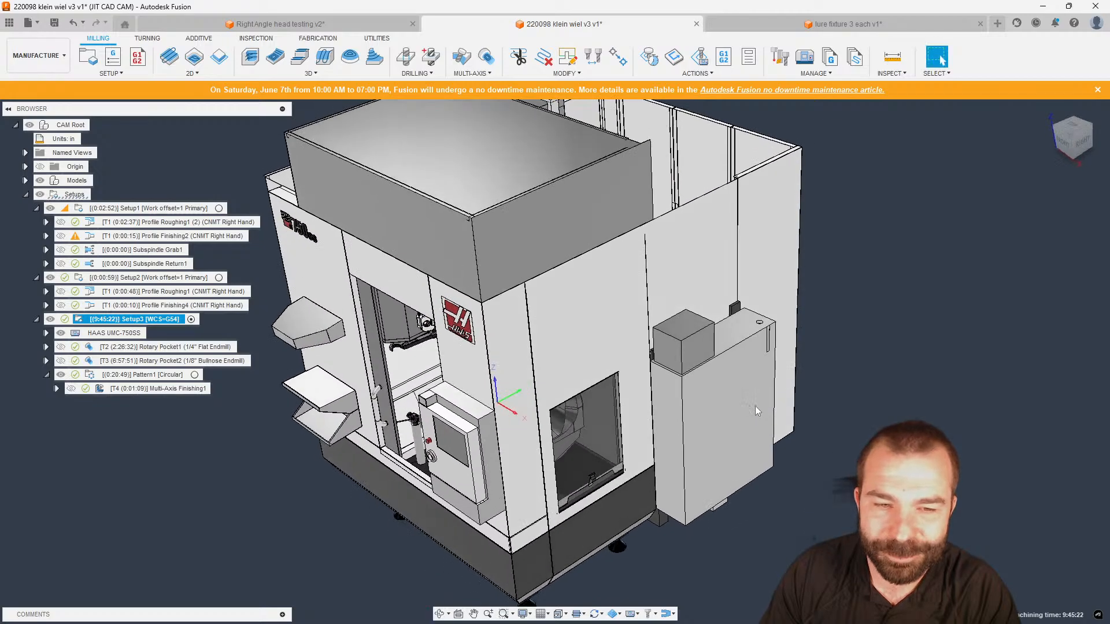
Step: Check the machine connector and model pages of Setup3's machine definition, and leave the setup without changes
left_click(191, 319)
right_click(134, 319)
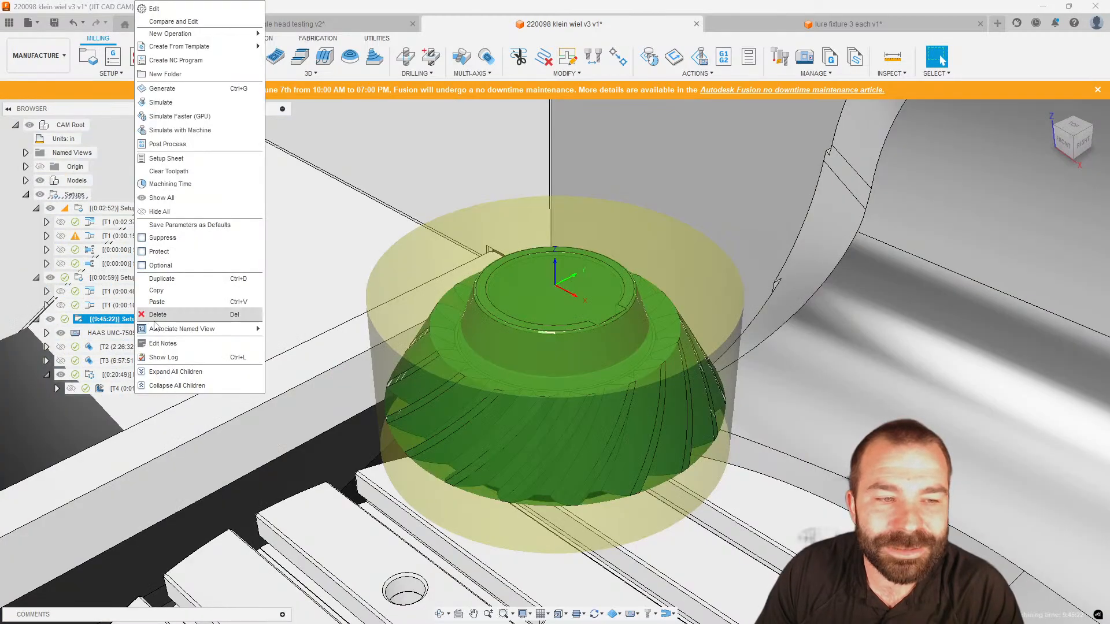
left_click(208, 10)
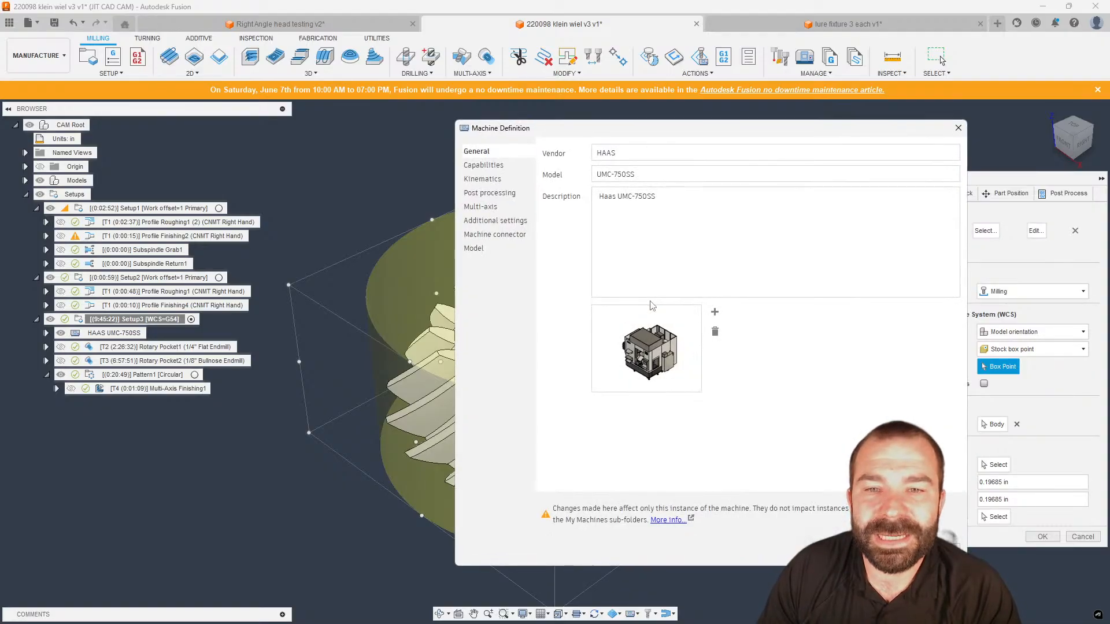
left_click(498, 235)
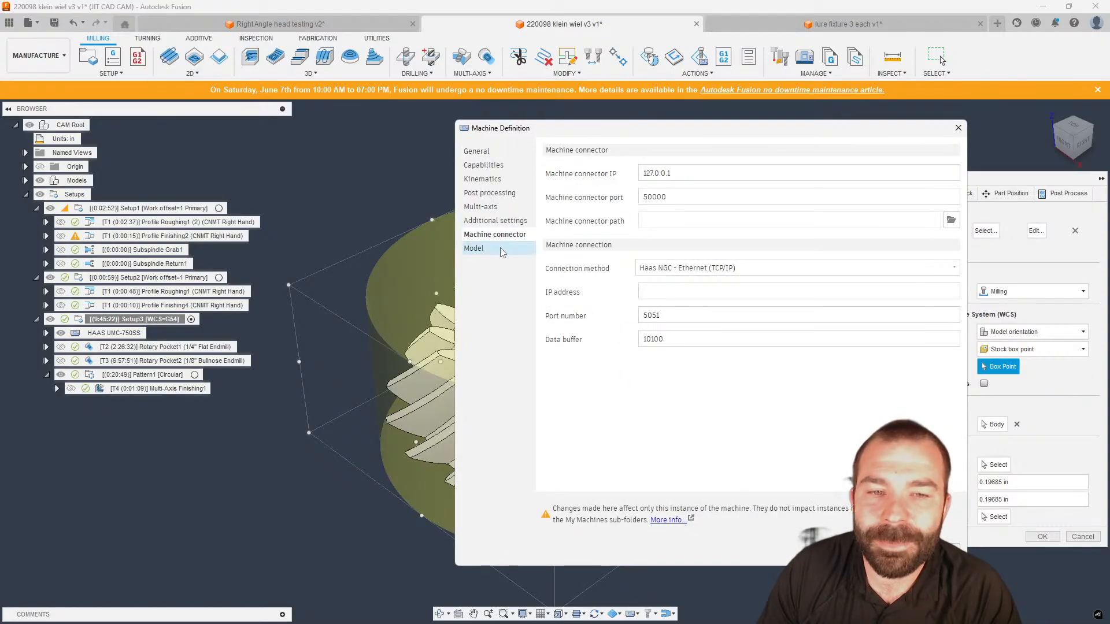
left_click(502, 250)
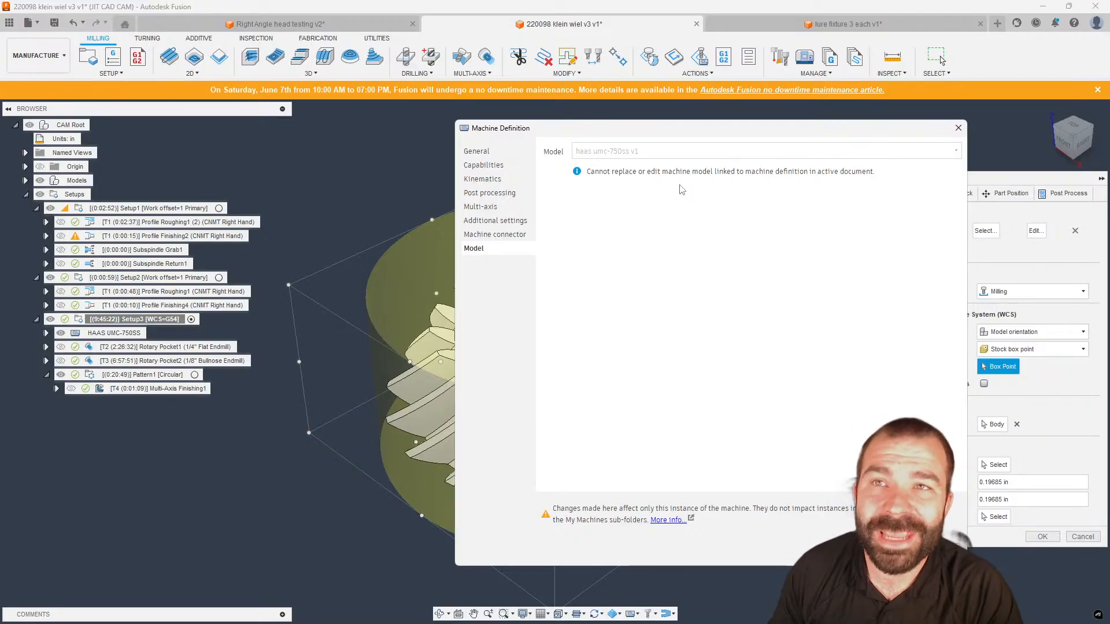
left_click(958, 128)
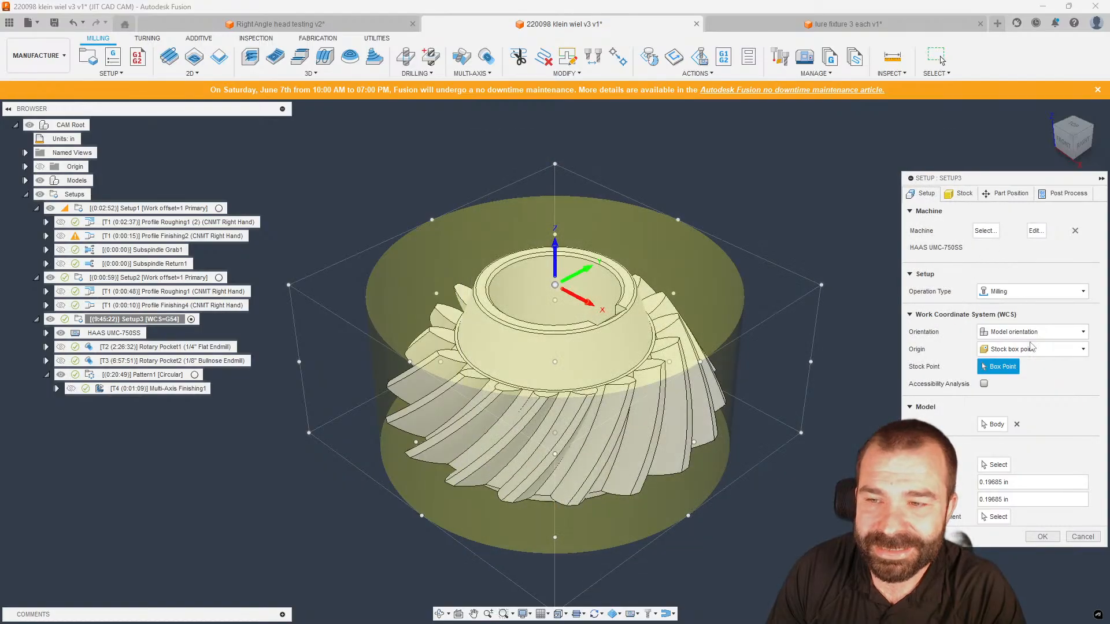
left_click(1082, 537)
Step: Create a new design document and switch it to the Manufacture workspace
left_click(998, 24)
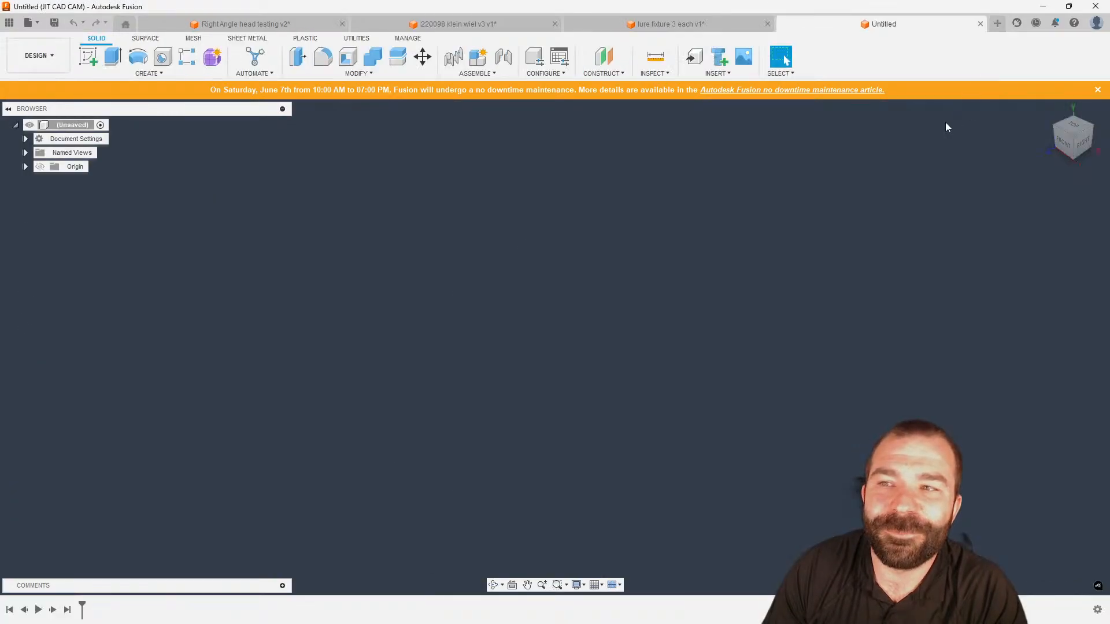
left_click(41, 68)
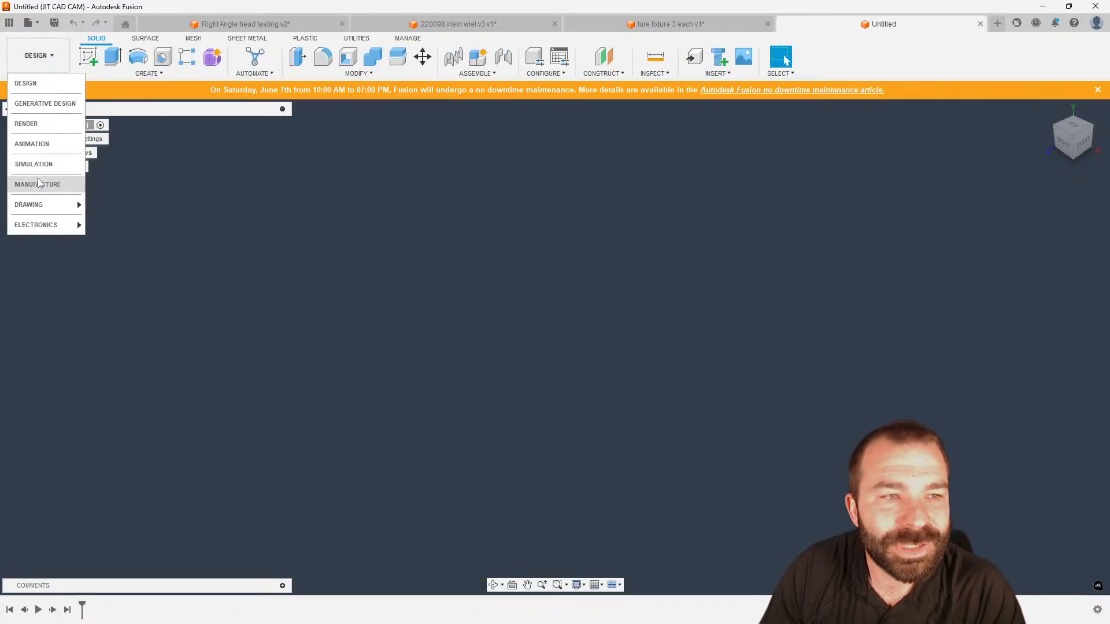
left_click(37, 184)
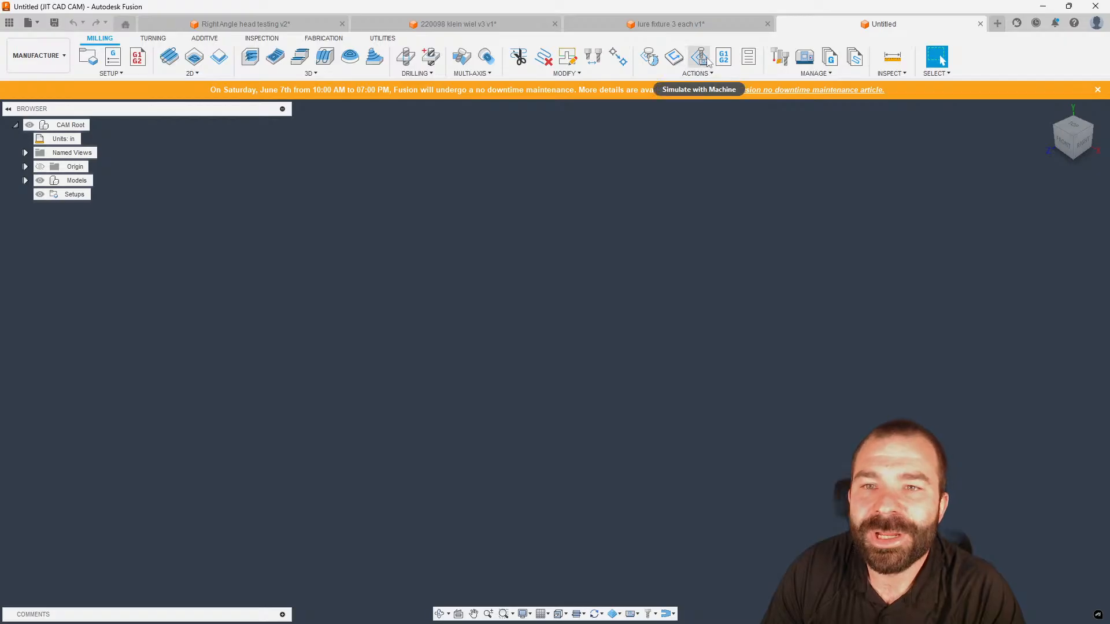
Step: Open the Machine Library and select the HAAS UMC-750 among the cloud machines
left_click(805, 58)
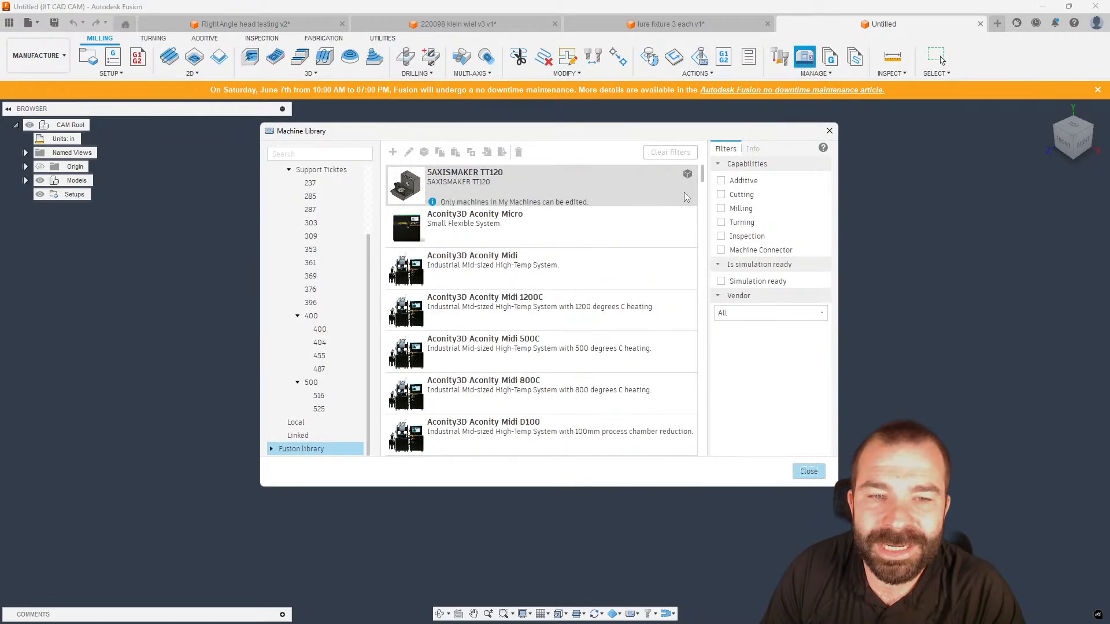
scroll(328, 391, "up", 3)
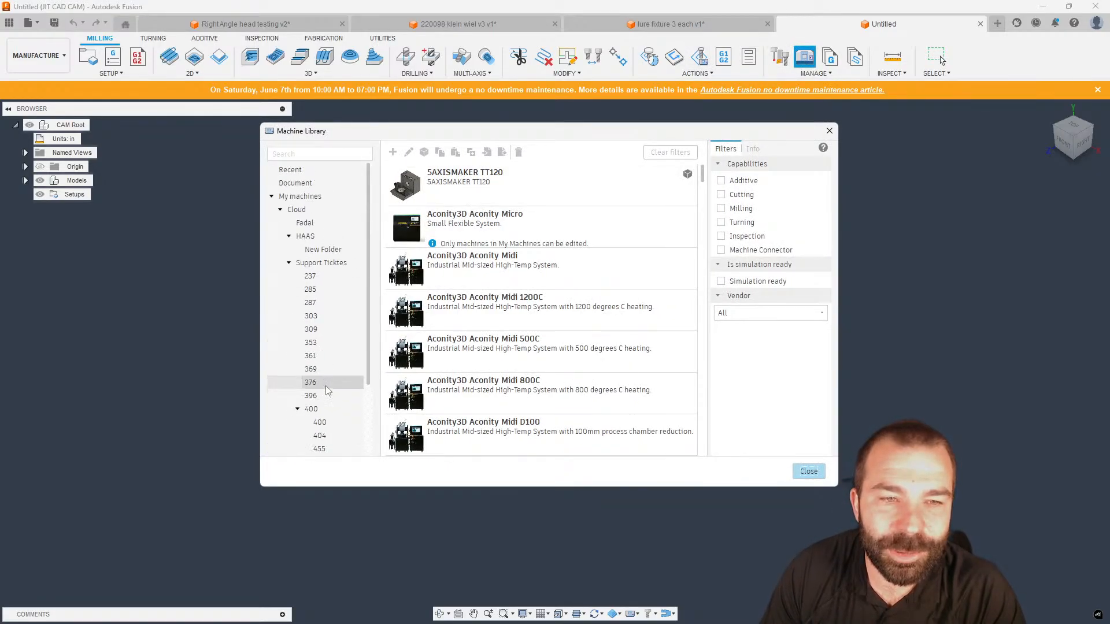
left_click(315, 210)
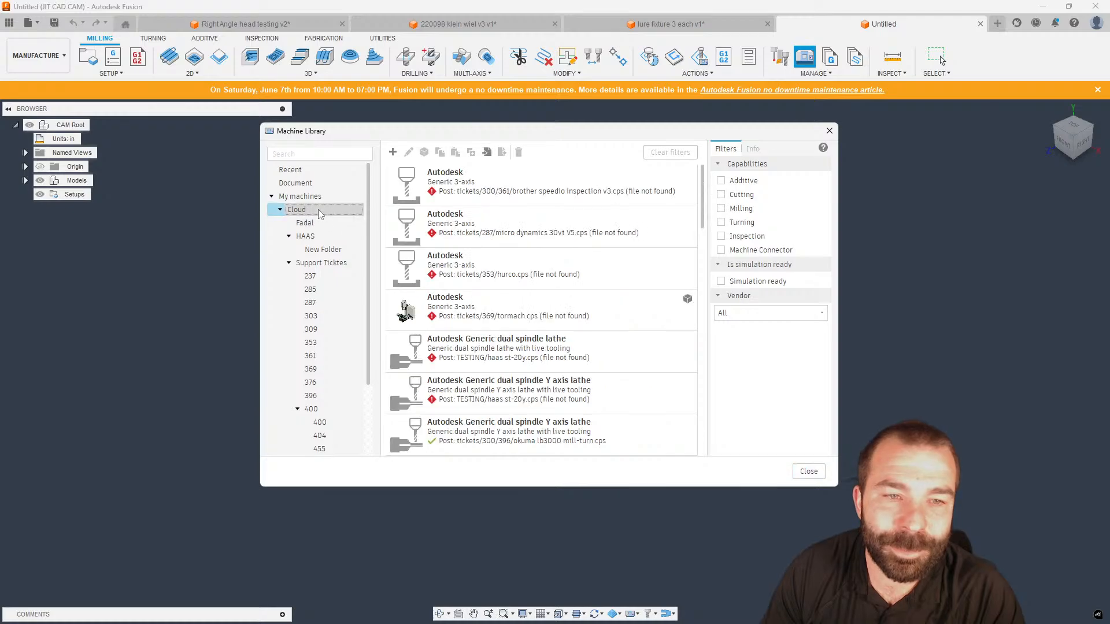
scroll(508, 296, "down", 3)
scroll(509, 296, "down", 3)
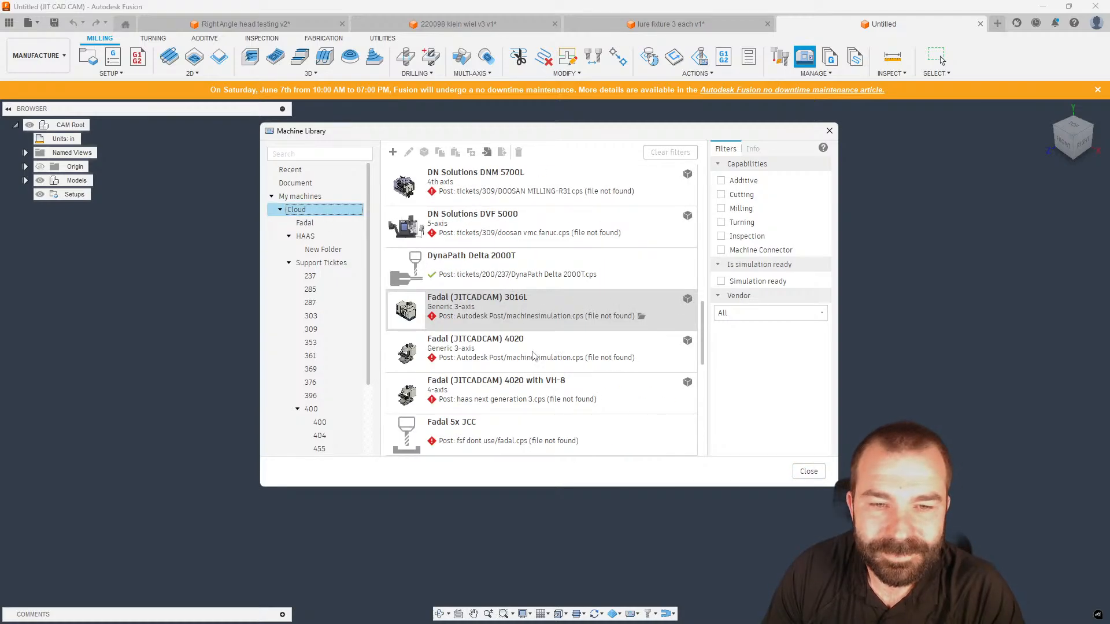
scroll(532, 355, "down", 3)
left_click(501, 344)
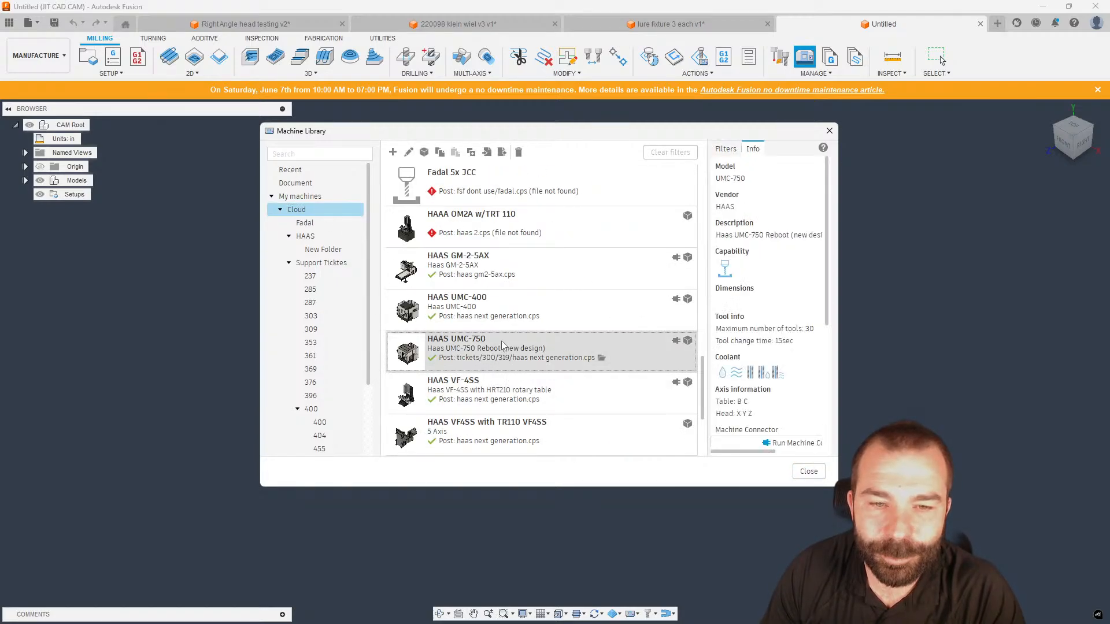
Step: Search the Machine Library for "750" and open the HAAS UMC-750 for editing in Machine Builder
scroll(543, 379, "down", 2)
scroll(556, 373, "down", 1)
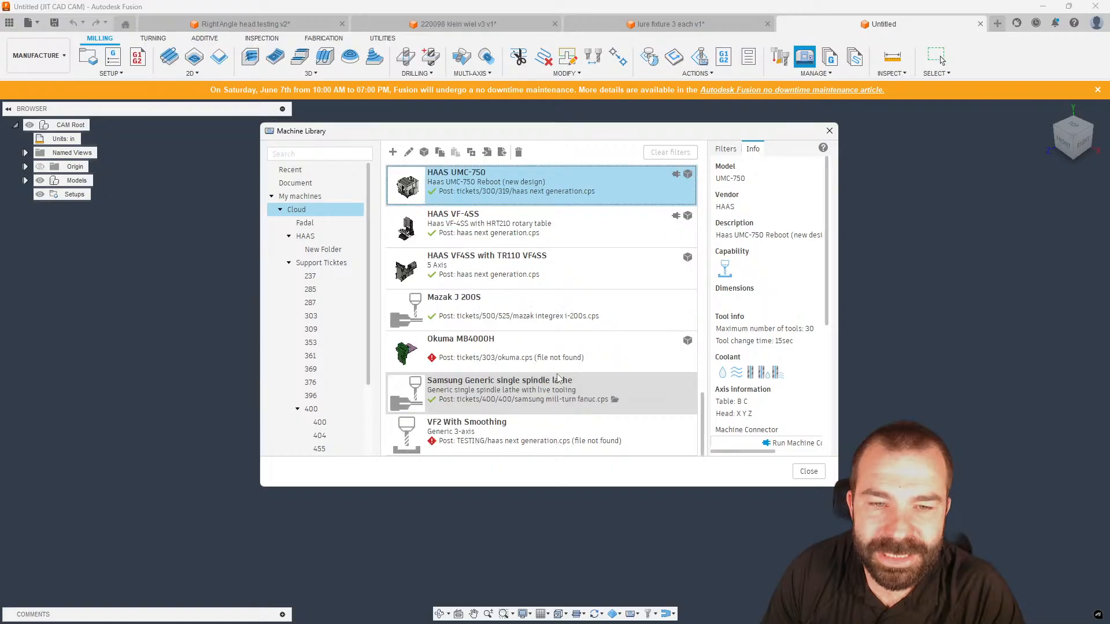
scroll(483, 293, "up", 5)
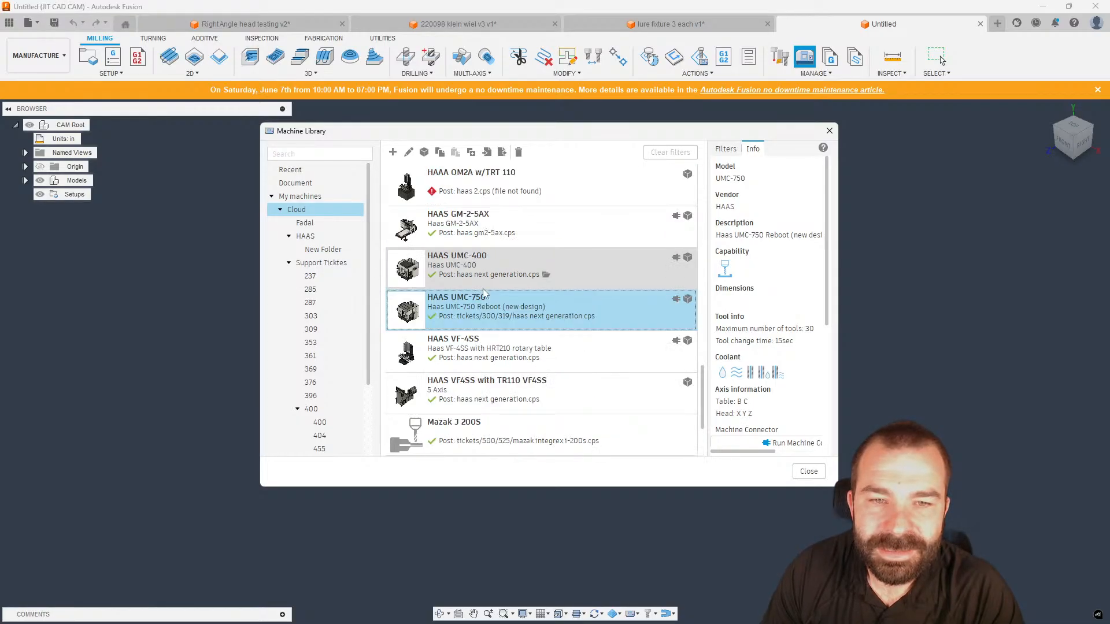
scroll(483, 293, "up", 5)
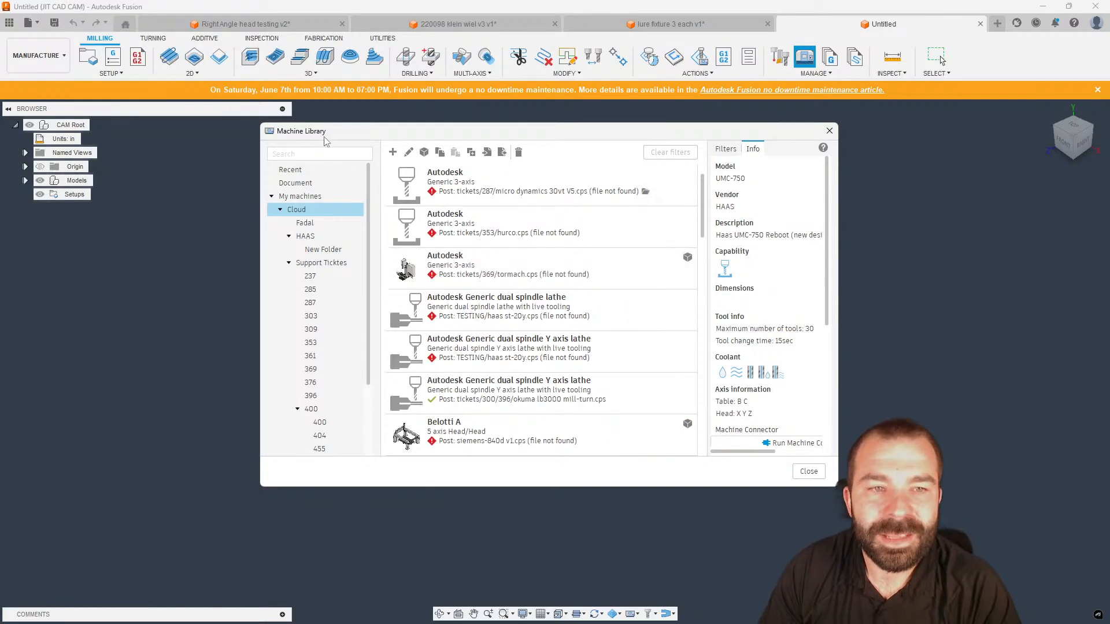
left_click(326, 155)
type("750")
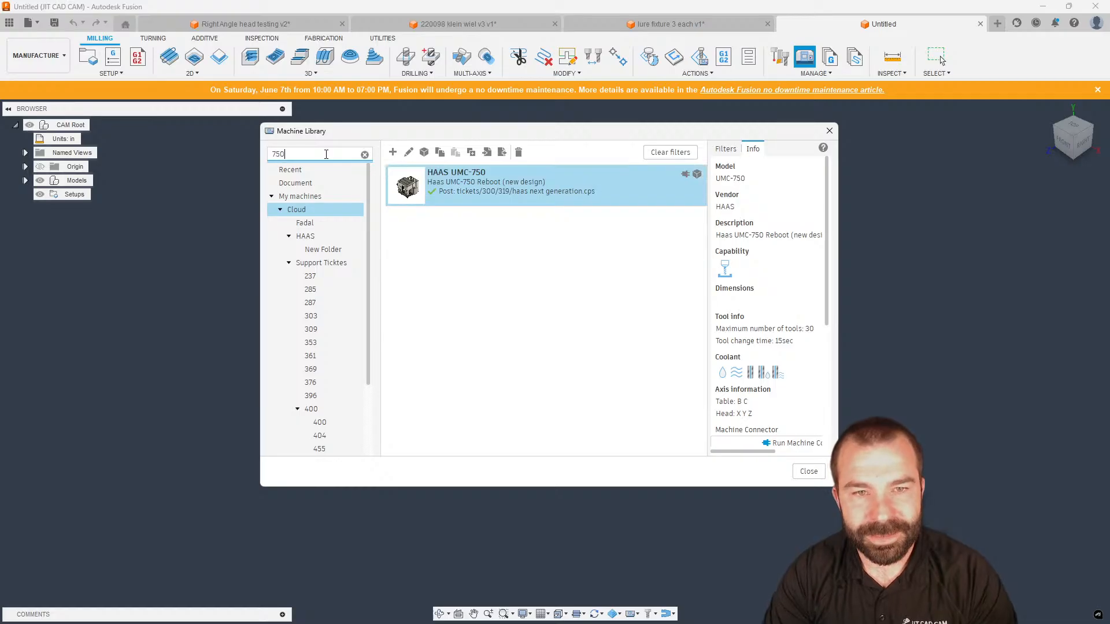
right_click(580, 192)
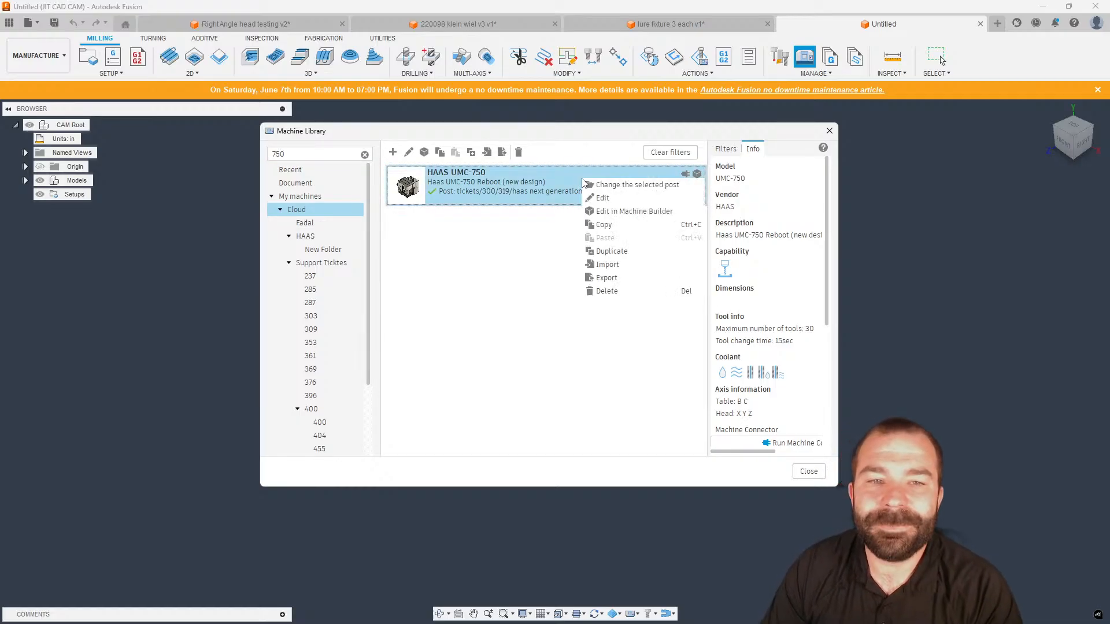
left_click(620, 212)
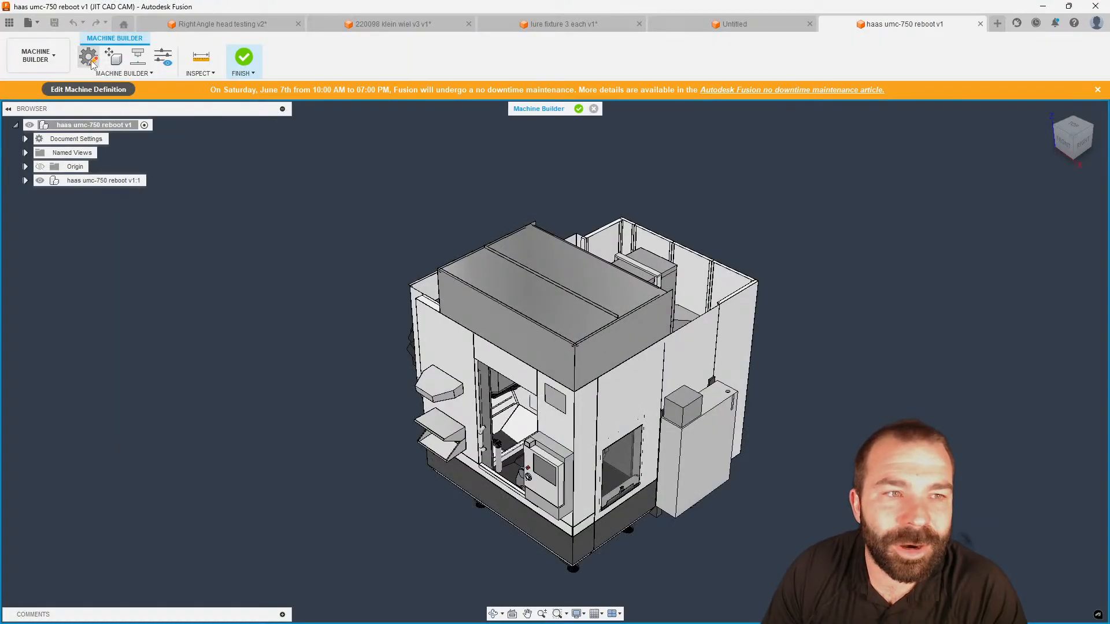
Step: Look through the bodies of the machine model's static component, and hide the whole component
left_click(26, 181)
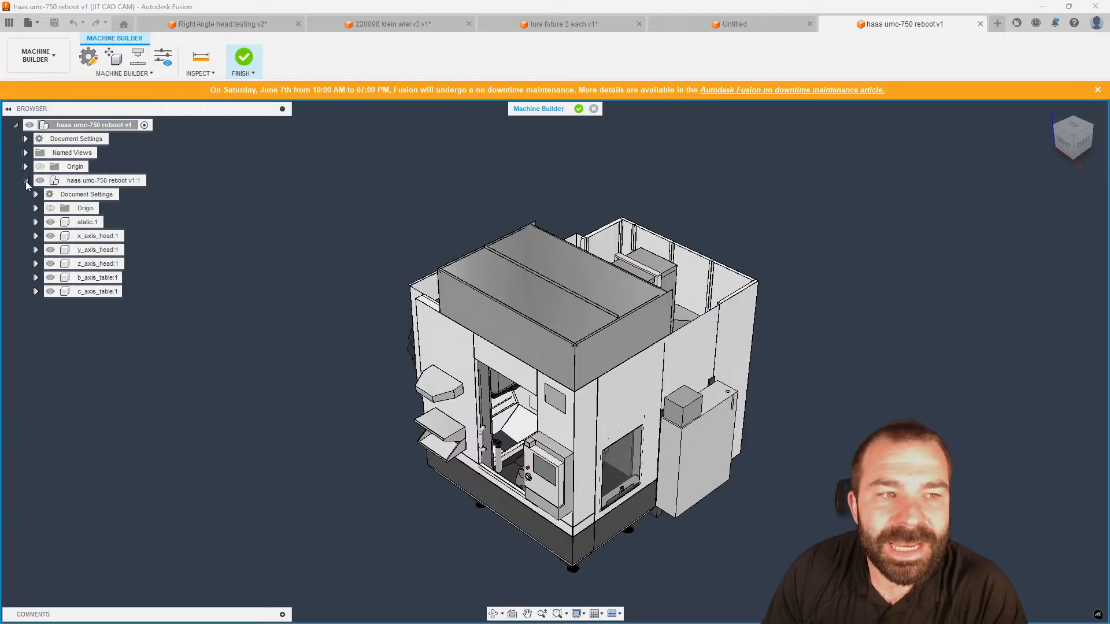
left_click(36, 222)
left_click(46, 250)
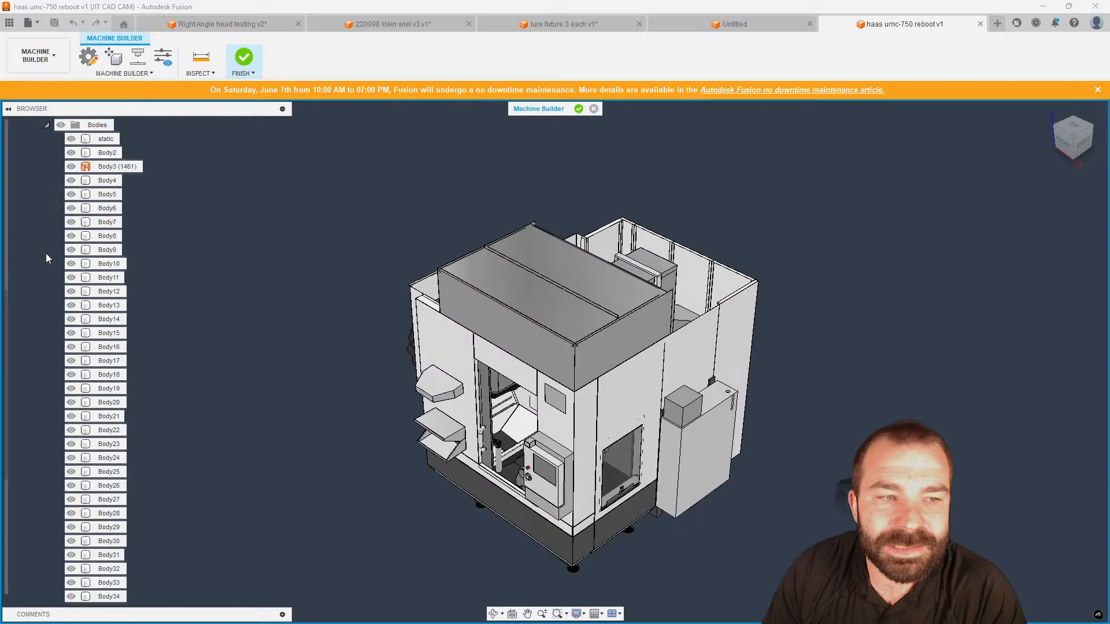
scroll(46, 253, "down", 2)
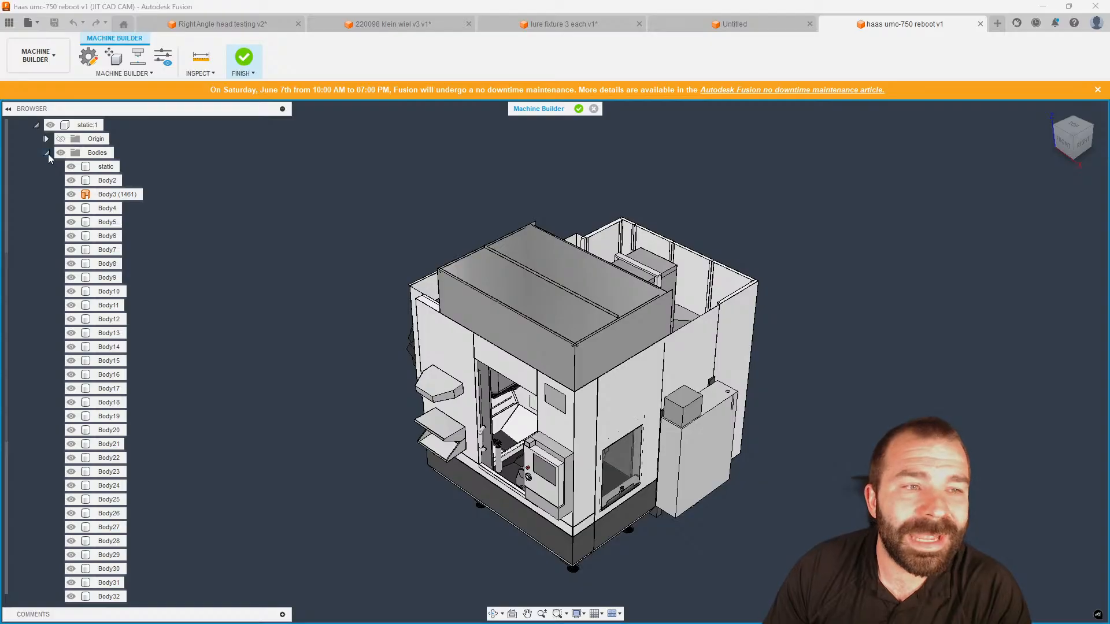
left_click(47, 154)
left_click(51, 222)
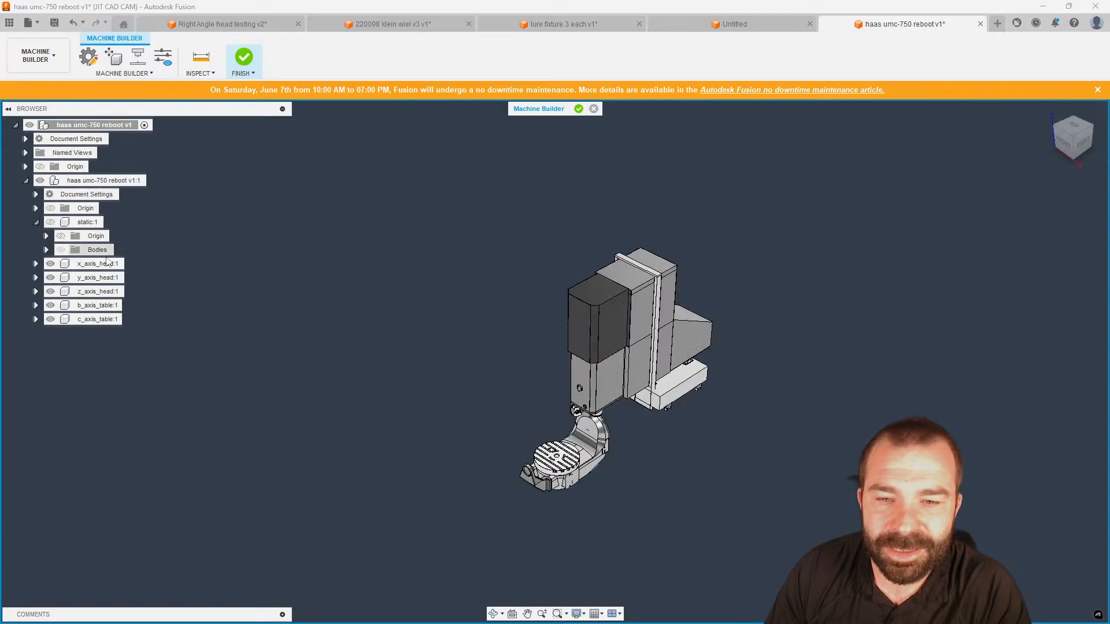
scroll(612, 502, "up", 3)
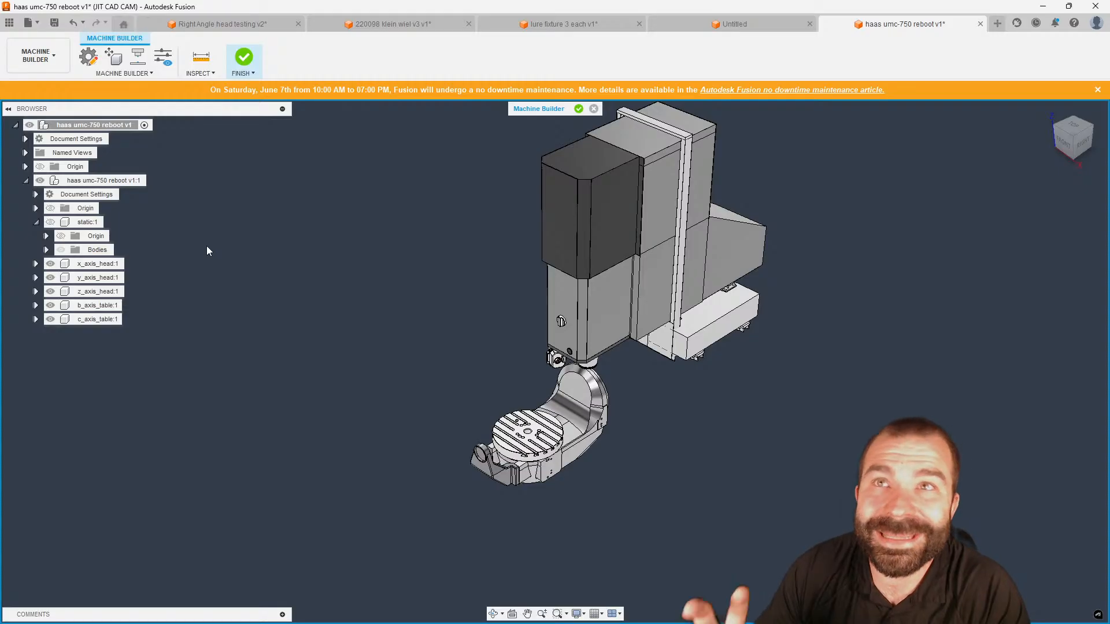
Step: Check the static_0 assignment in the machine model setup without changing it, and show the static component again
left_click(138, 56)
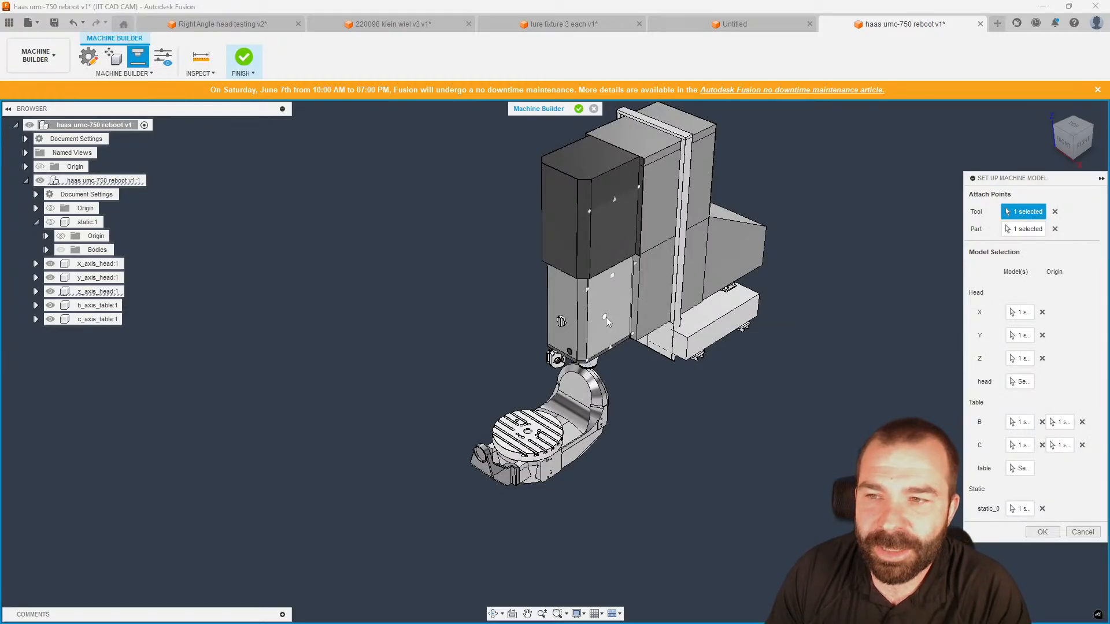
left_click(1017, 508)
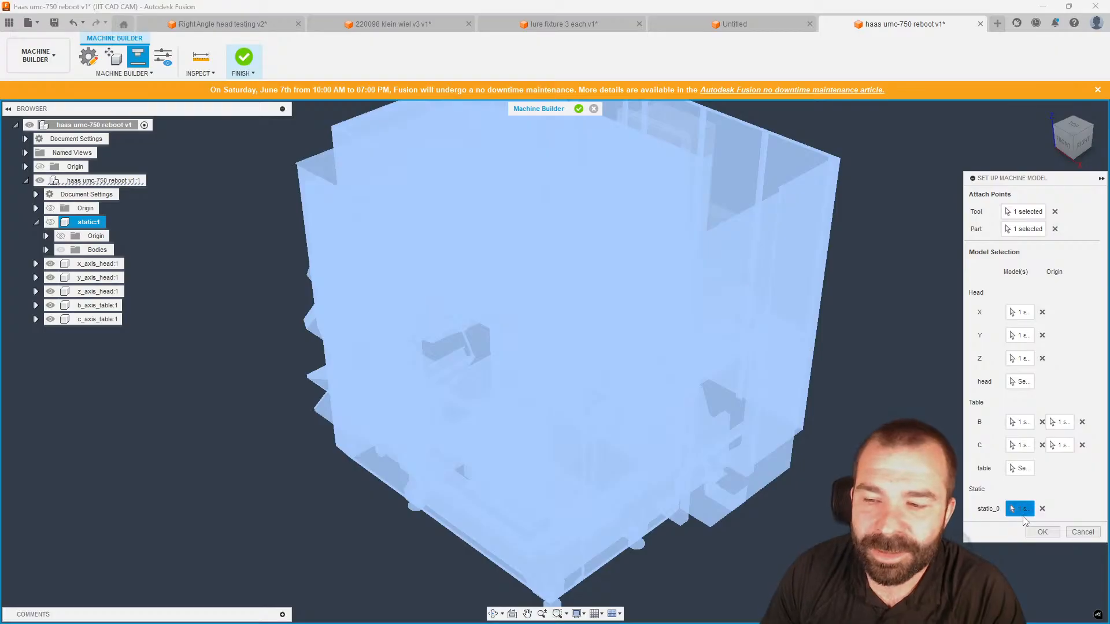
left_click(1083, 532)
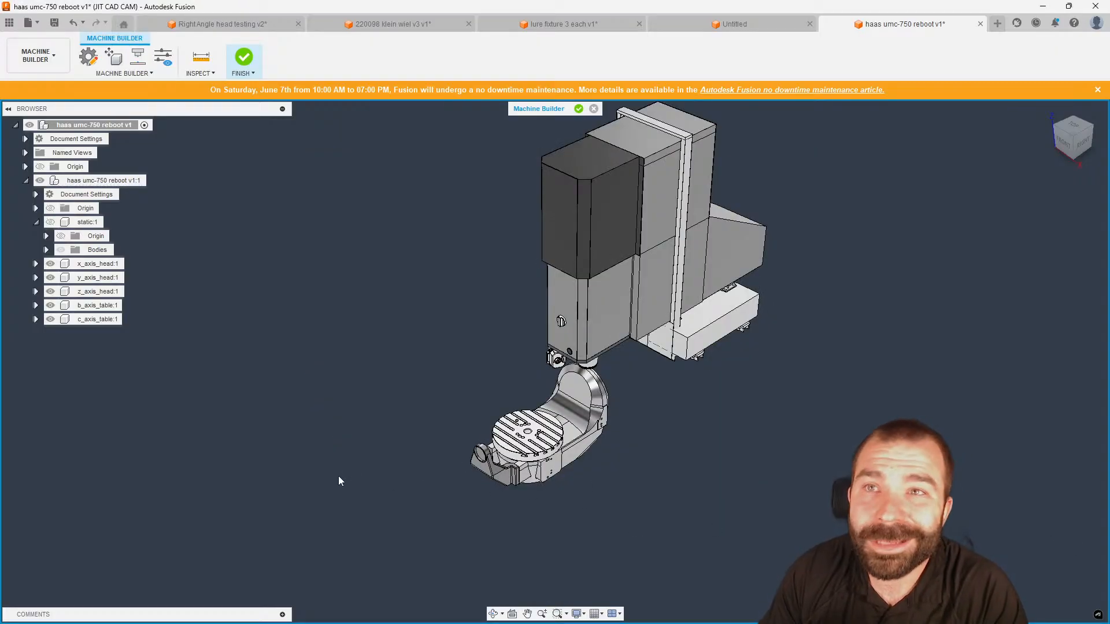
left_click(50, 222)
left_click(36, 222)
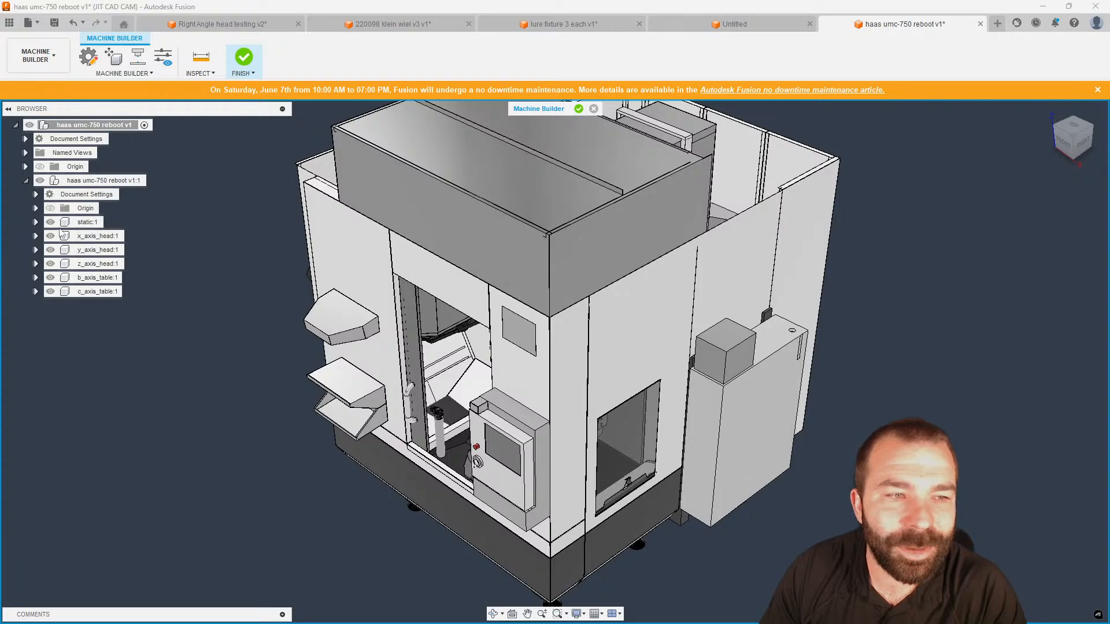
Step: Select the machine's underside base plate, identify its body within the static component, and examine it from around the enclosure
left_click(36, 222)
scroll(490, 445, "down", 2)
middle_click_drag(490, 445, 469, 445, "shift")
left_click(463, 451)
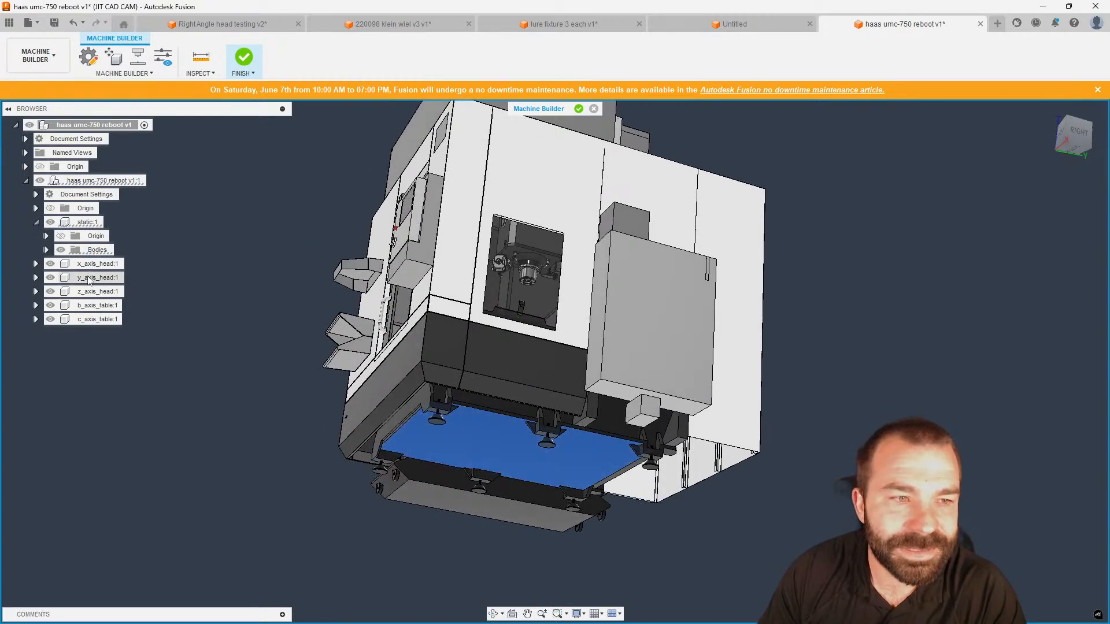
left_click(46, 250)
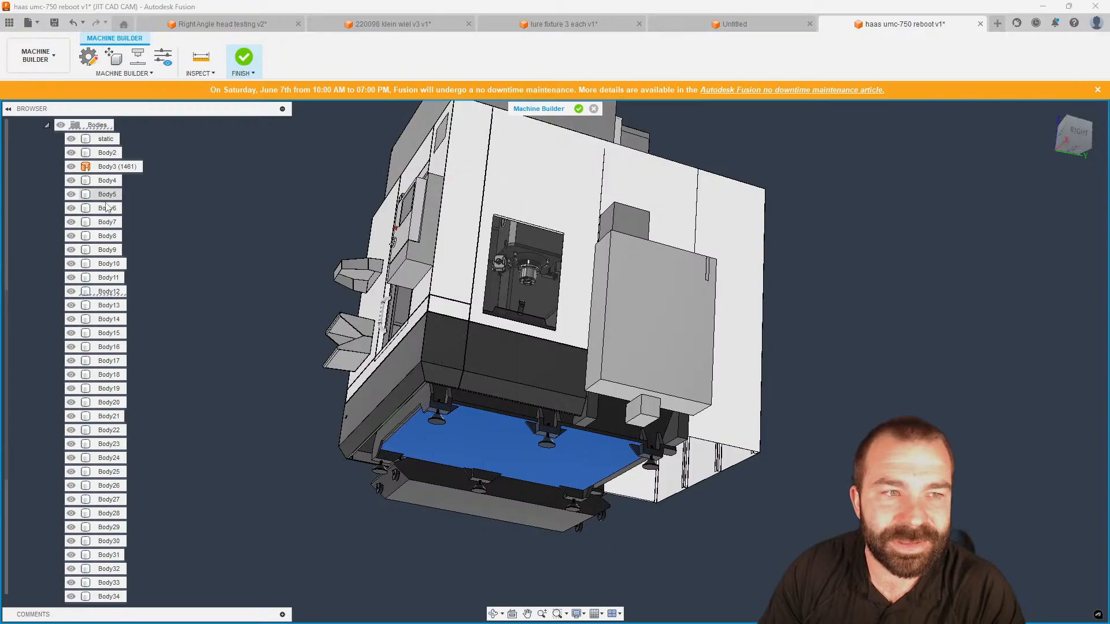
left_click(101, 294)
middle_click_drag(260, 315, 282, 357, "shift")
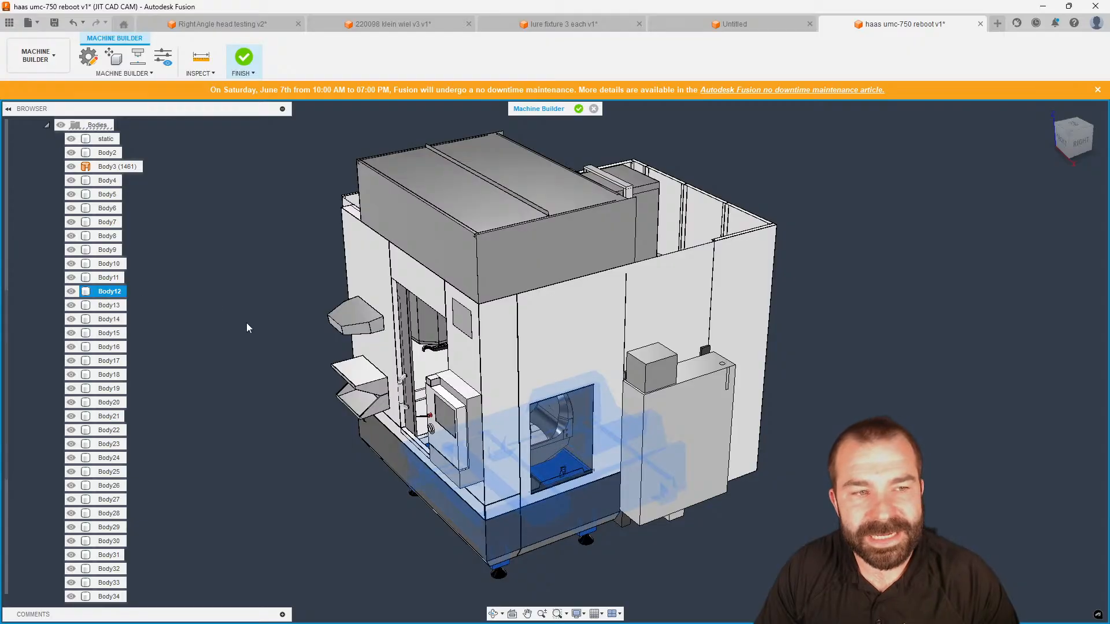
scroll(248, 328, "down", 2)
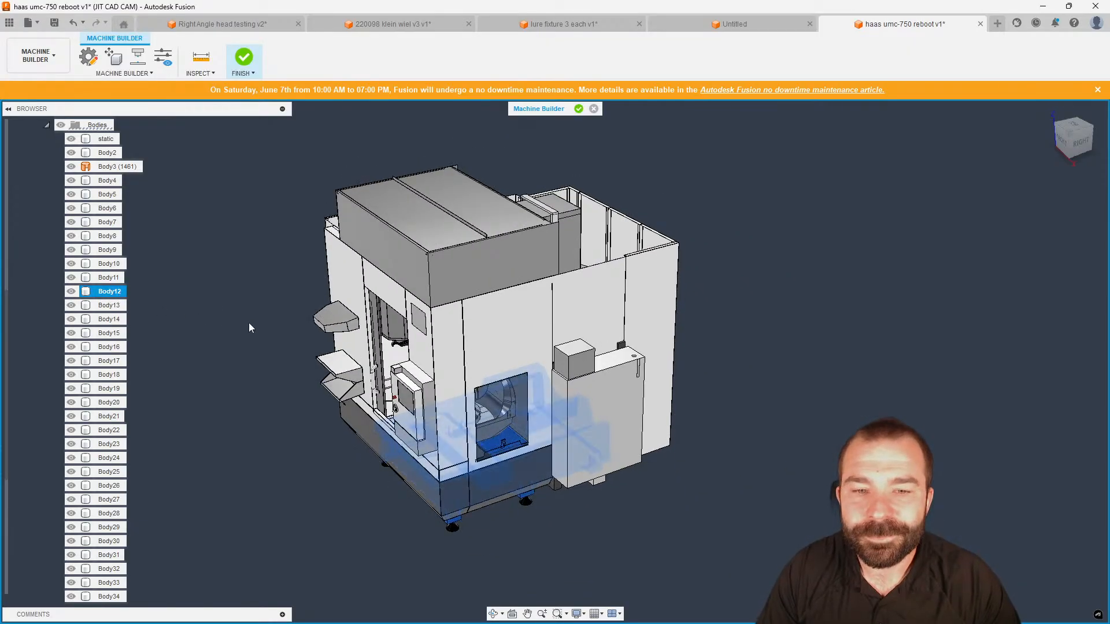
scroll(112, 231, "up", 2)
Step: Try to replace the static_0 model selection with only Body12, and cancel the machine model setup
left_click(138, 56)
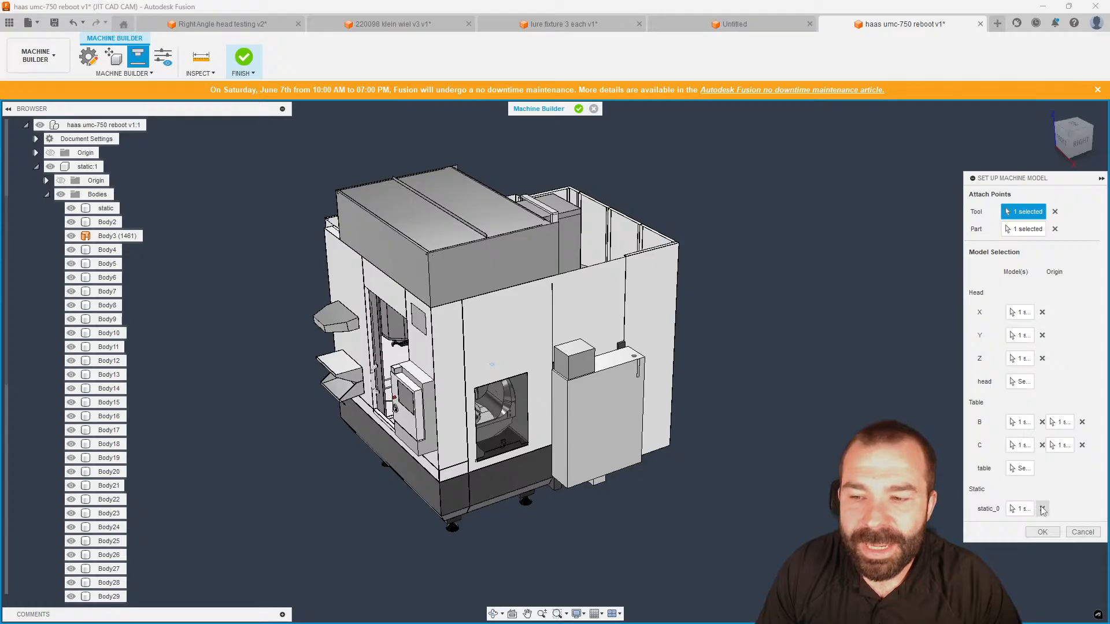
left_click(1042, 509)
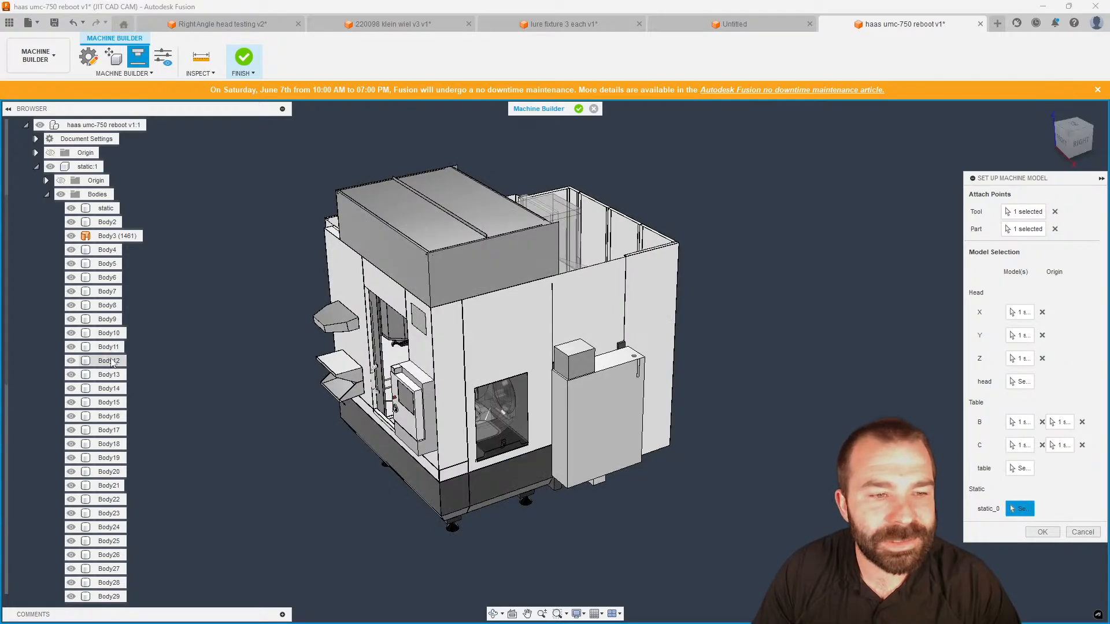
left_click(111, 361)
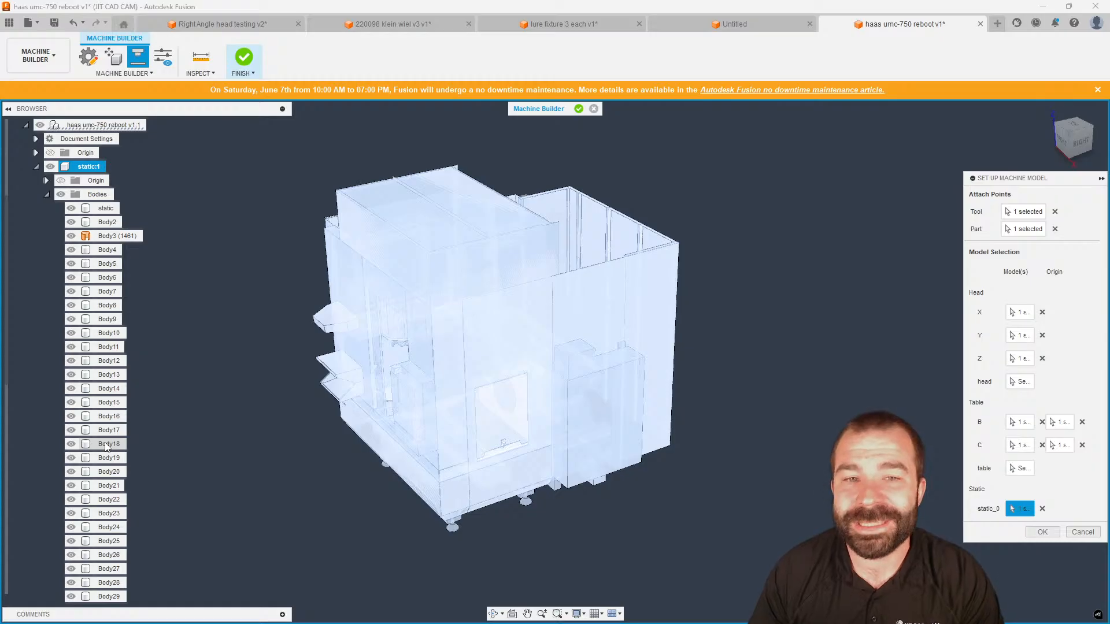
left_click(1082, 531)
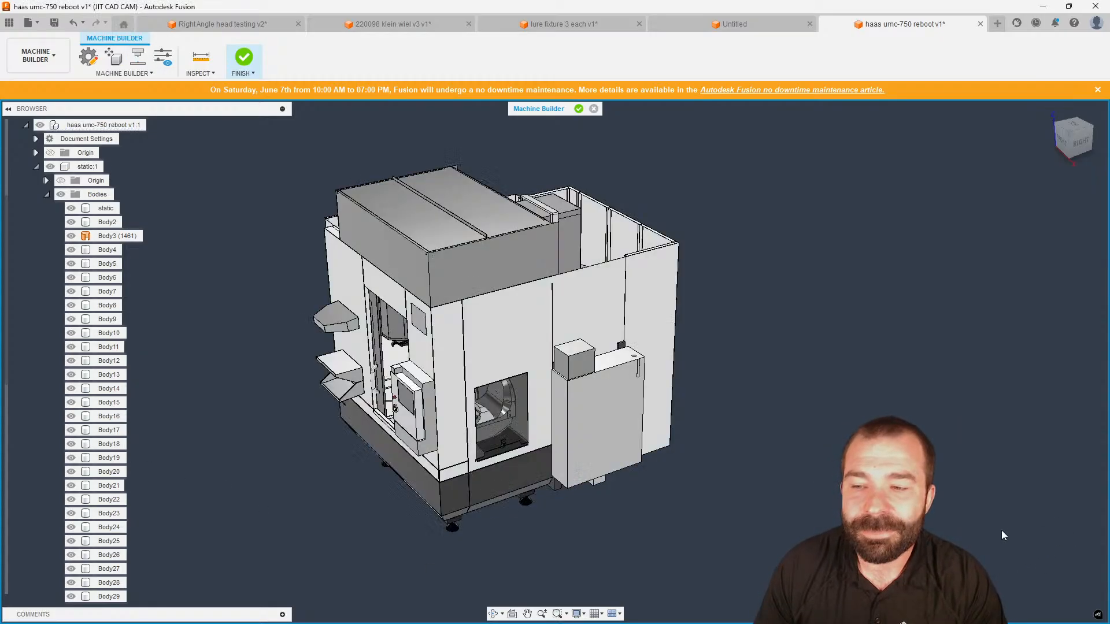
Step: Hide the machine's static component and finish the Machine Builder edit, leaving the Machine Library closed
left_click(50, 167)
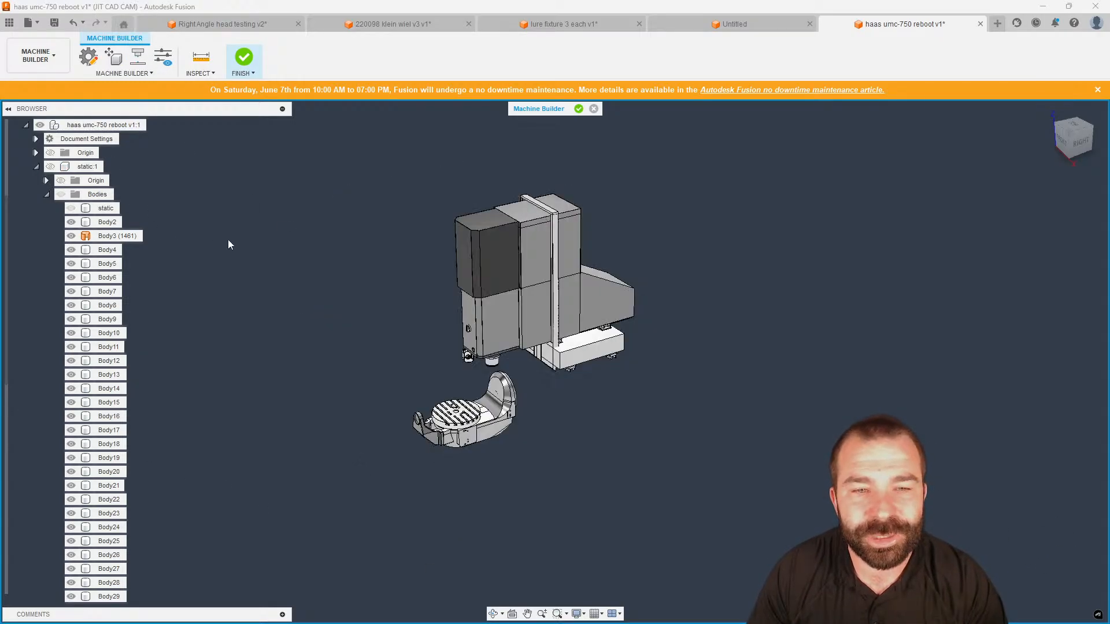
scroll(462, 395, "up", 2)
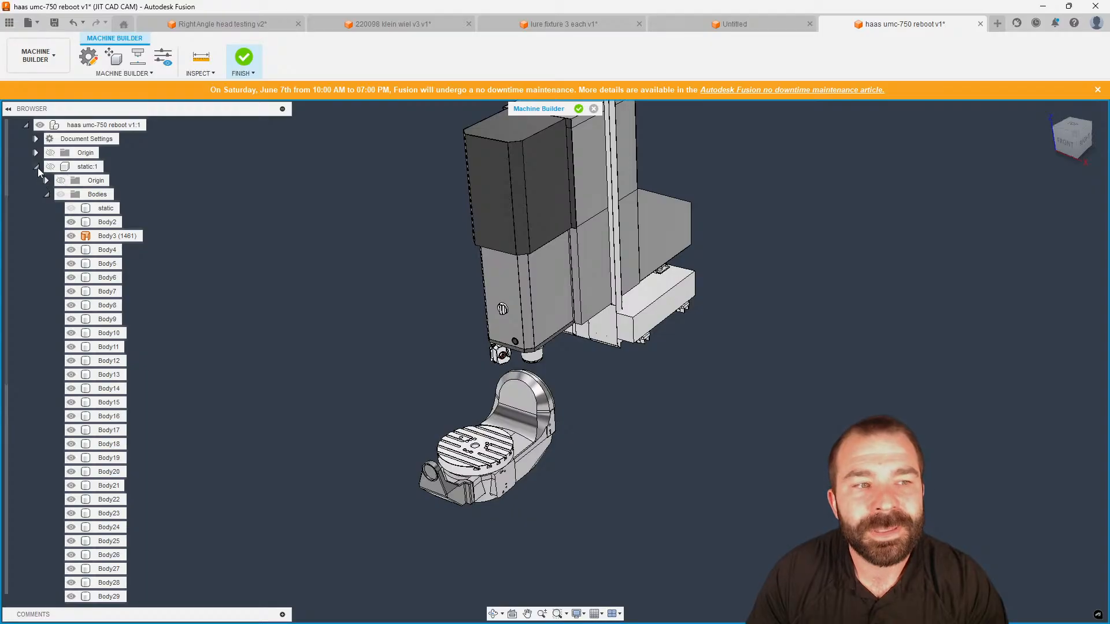
left_click(38, 168)
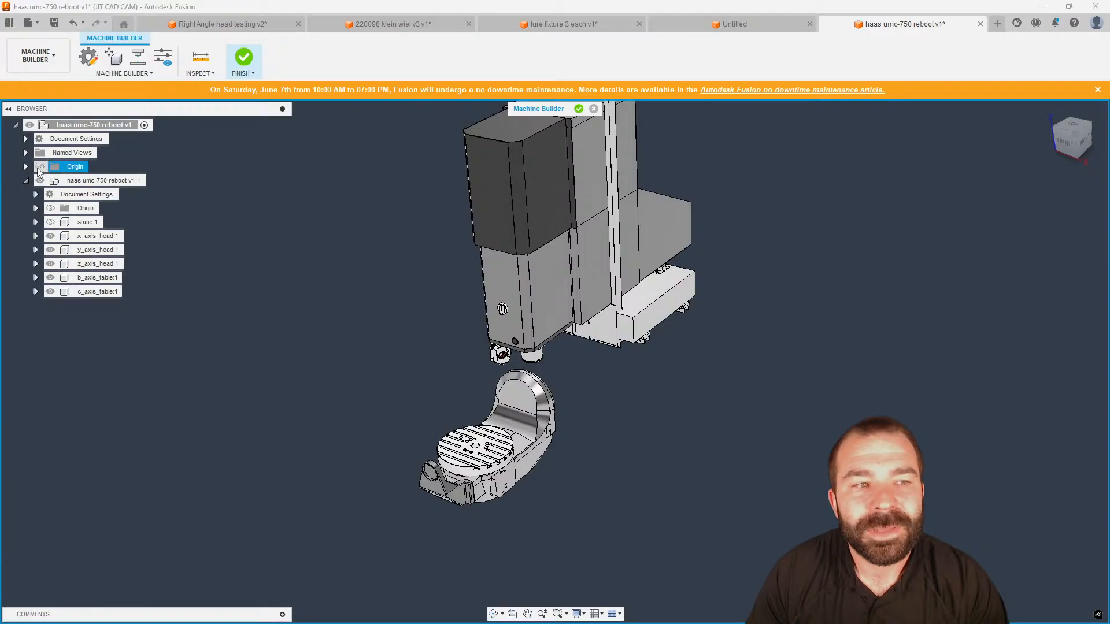
left_click(243, 58)
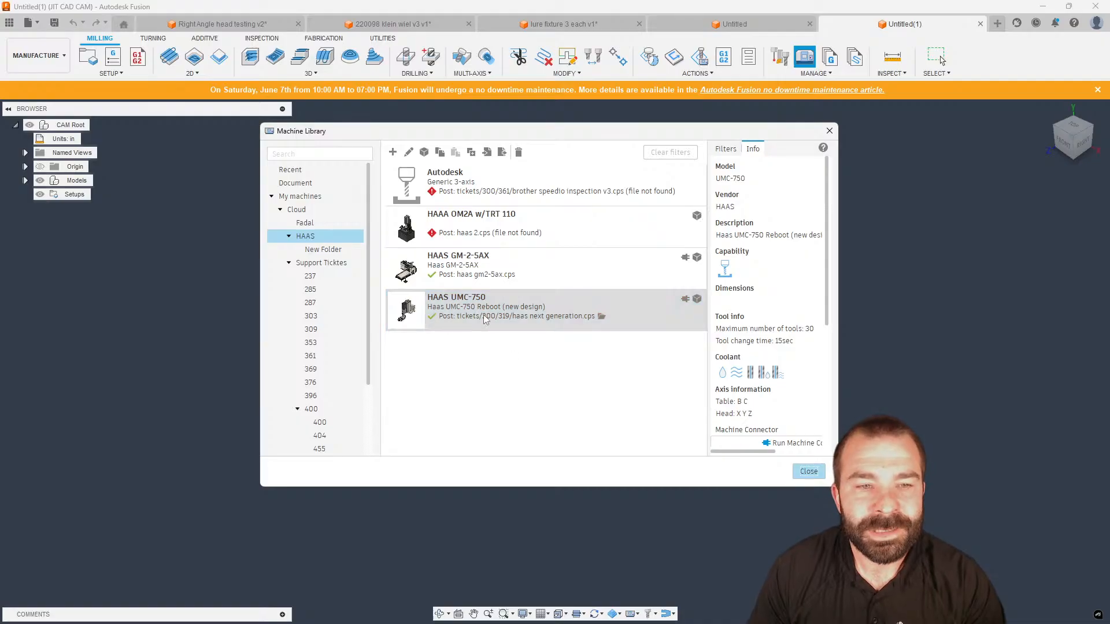
left_click(449, 310)
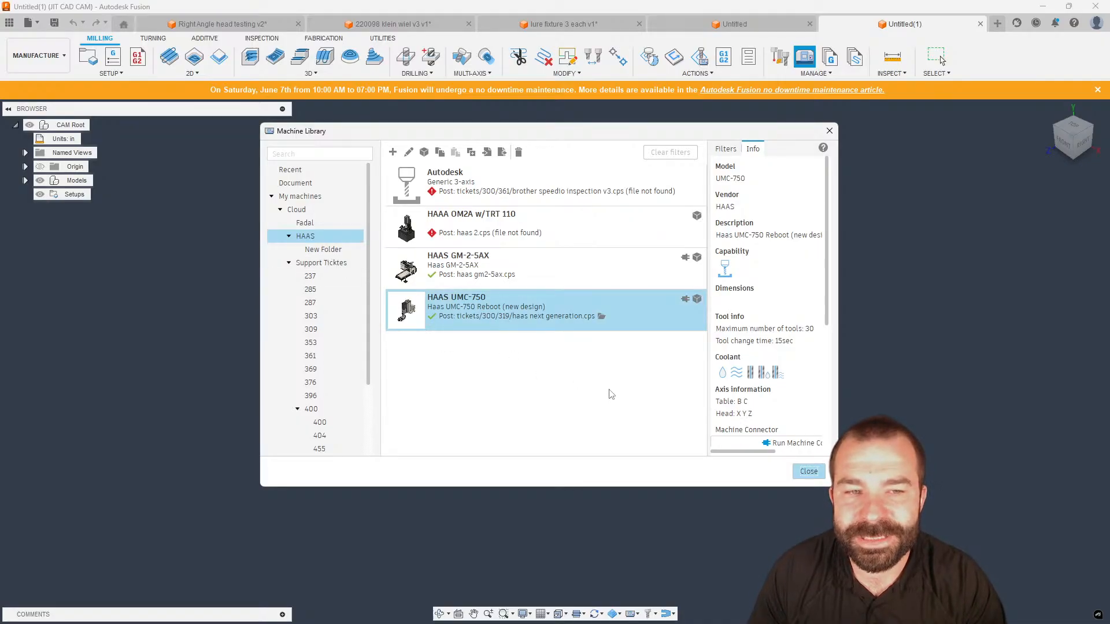
left_click(808, 471)
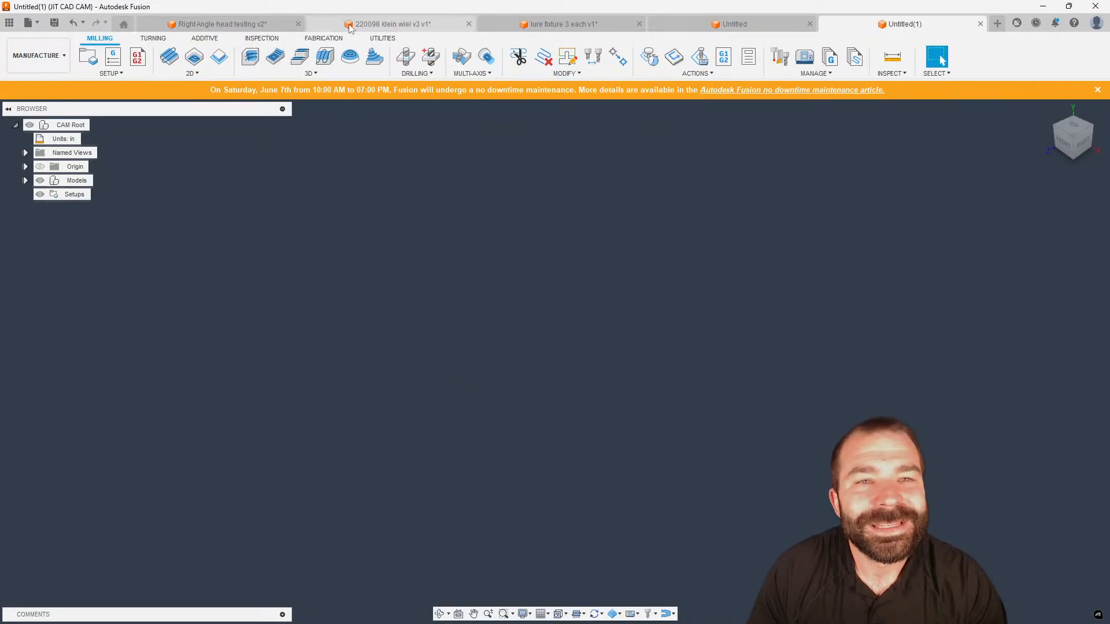
Step: In the 220098 klein wiel document, replace Setup3's machine with the HAAS folder's HAAS UMC-750, check the part position and accept the setup
left_click(393, 24)
double_click(92, 321)
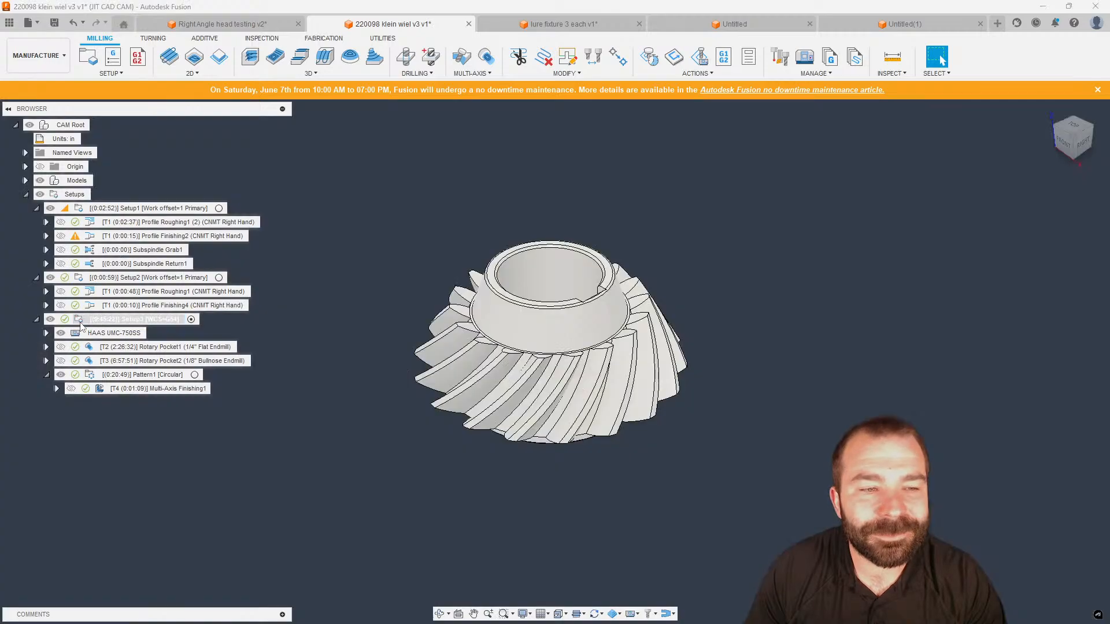
left_click(1076, 232)
left_click(986, 231)
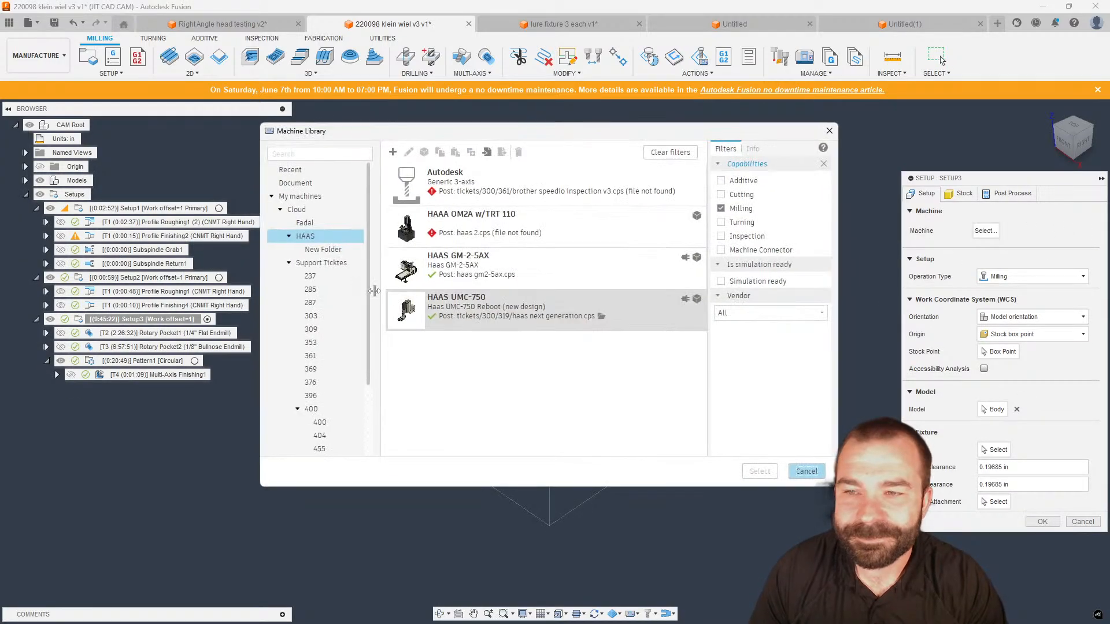
left_click(534, 315)
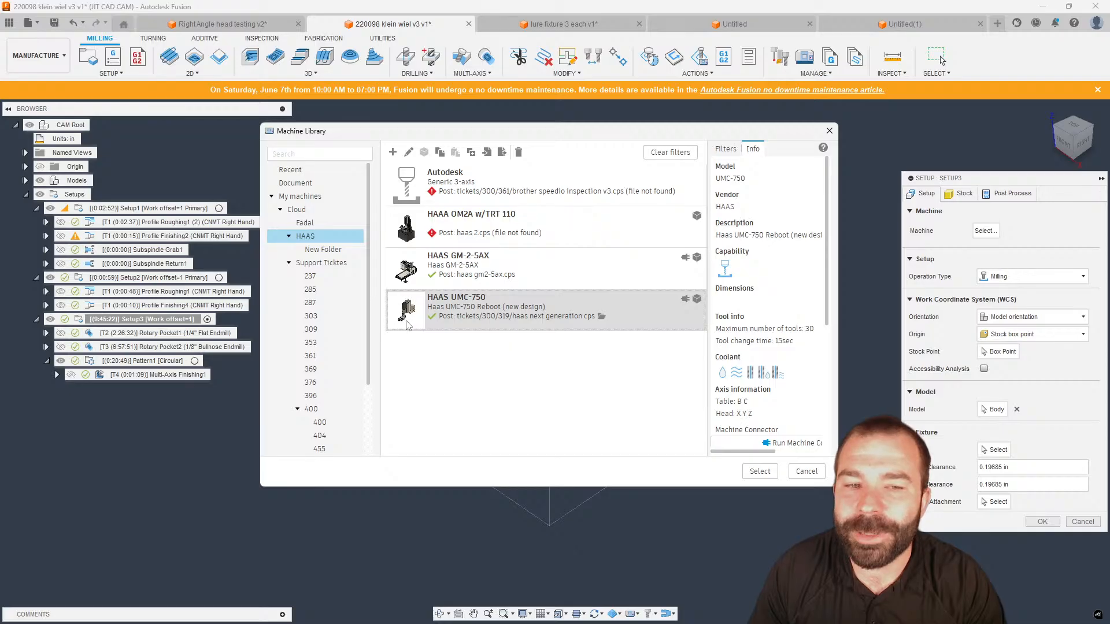
left_click(758, 472)
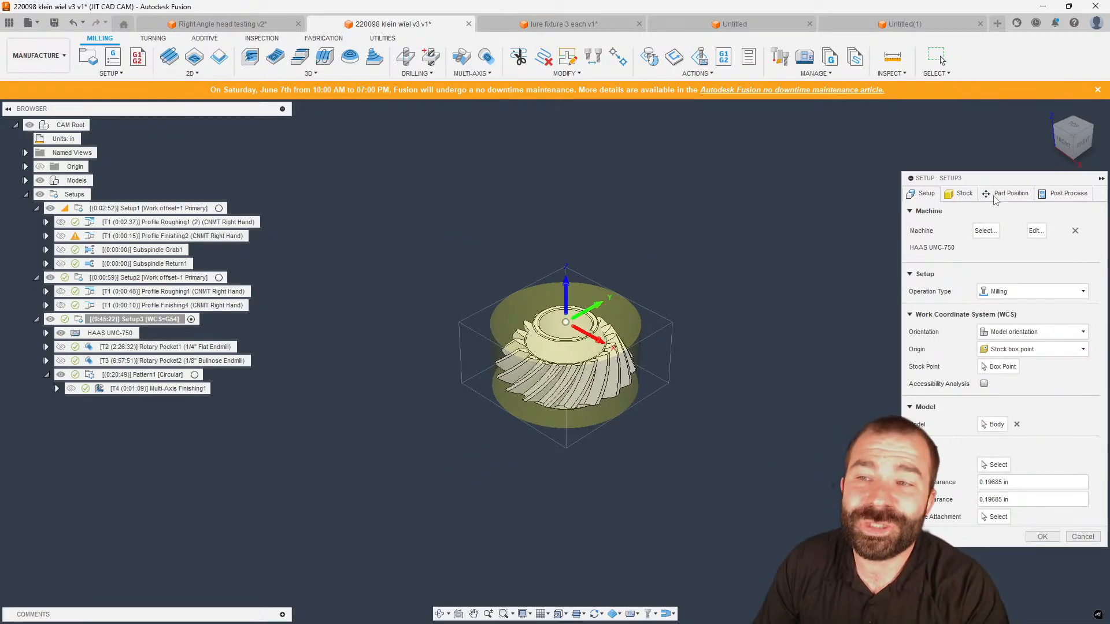
left_click(997, 195)
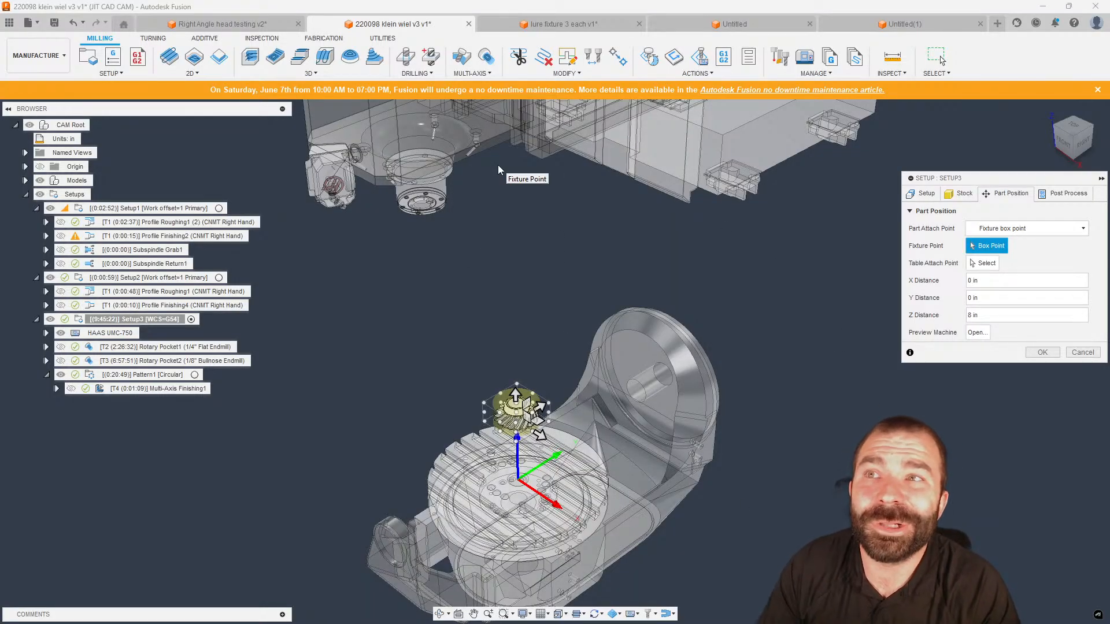
left_click(1043, 353)
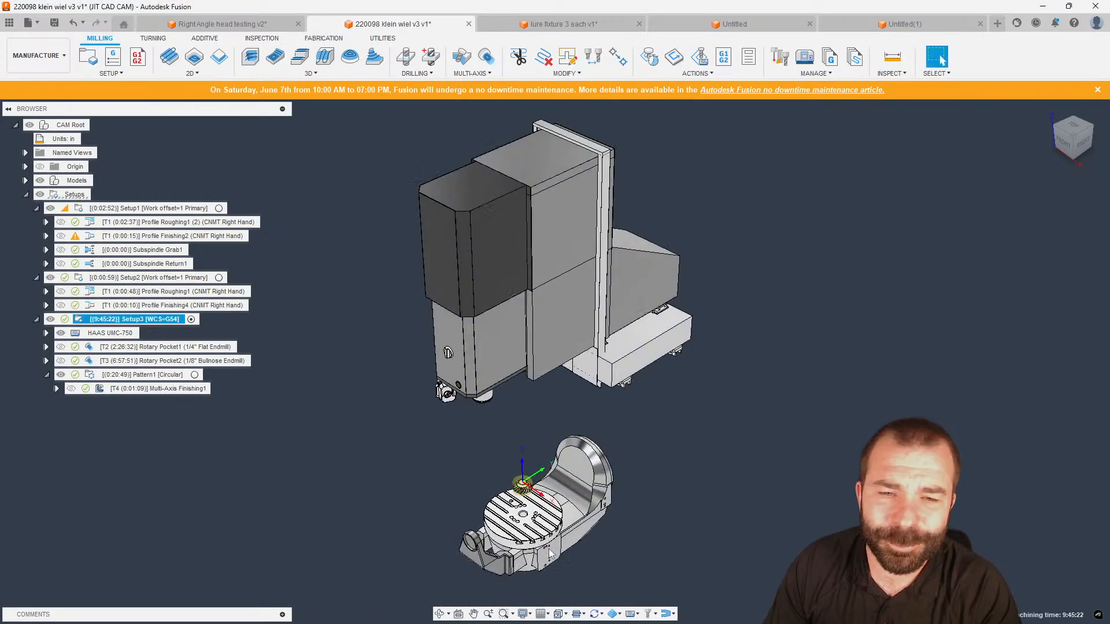